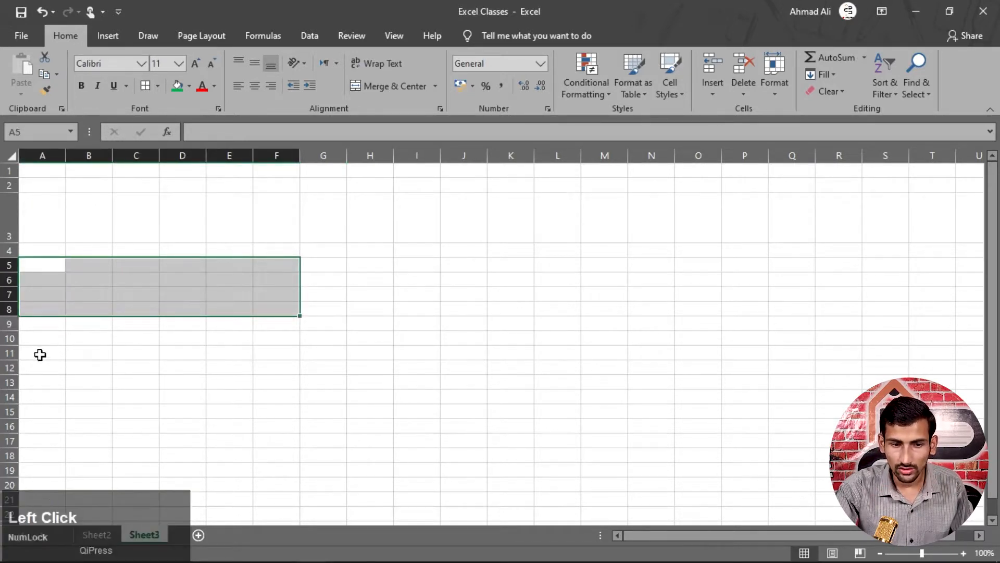
# - Add A11:C16, E11:F16 and A18:F19 to the A5:F8 selection with Ctrl
pyautogui.moveTo(40, 353); pyautogui.dragTo(149, 420)
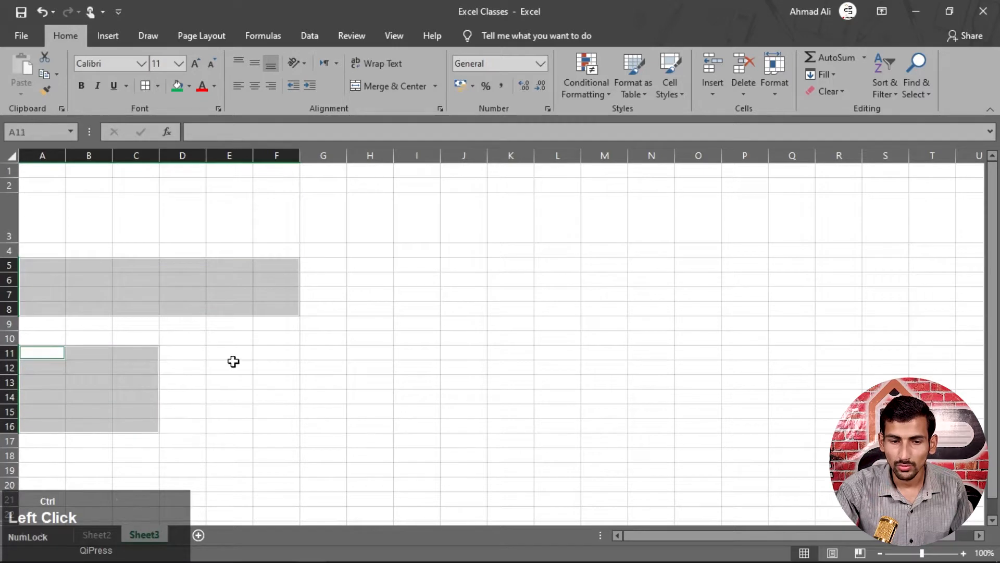
pyautogui.moveTo(232, 357); pyautogui.dragTo(268, 423)
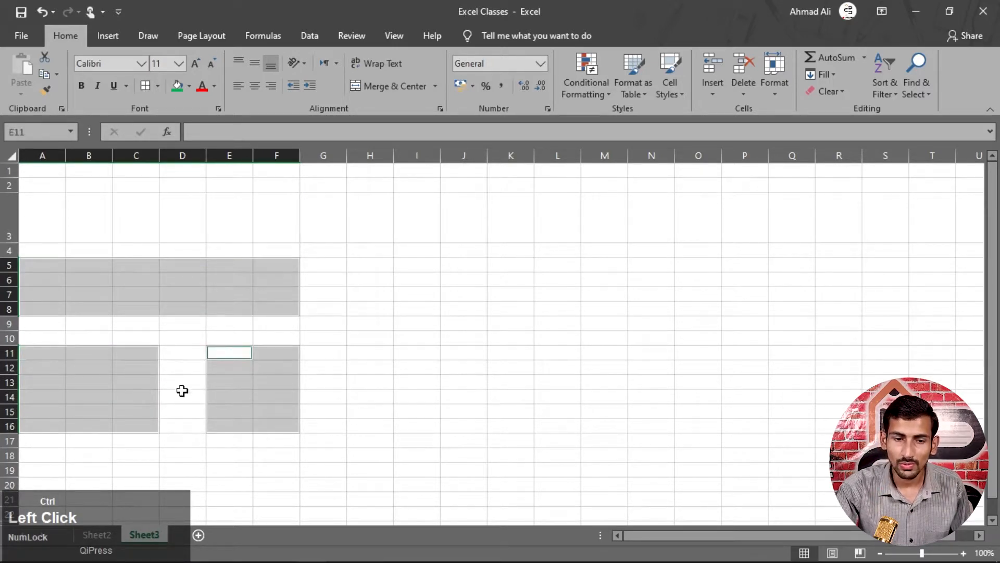
pyautogui.press('ctrl')
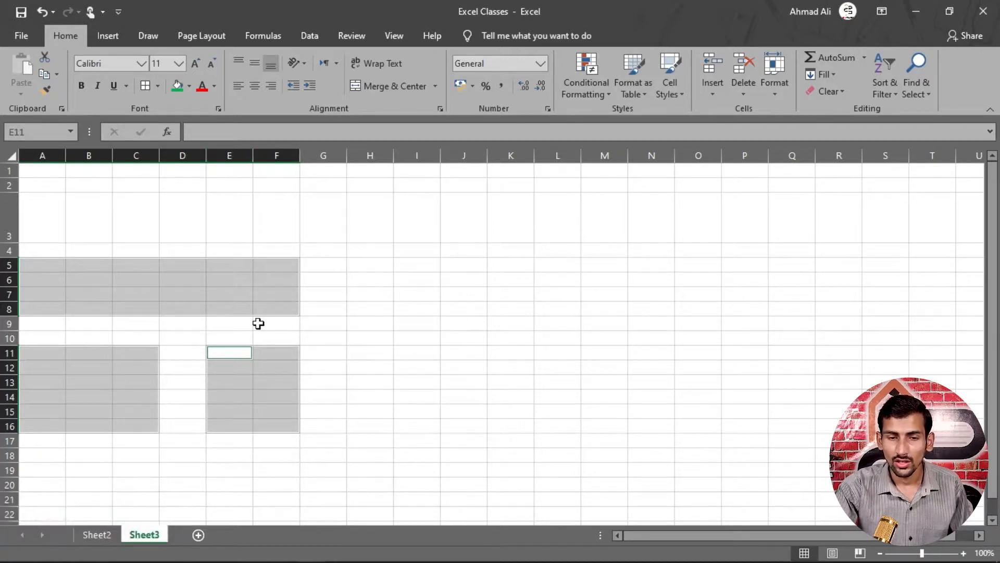
pyautogui.scroll(-3, 259, 323)
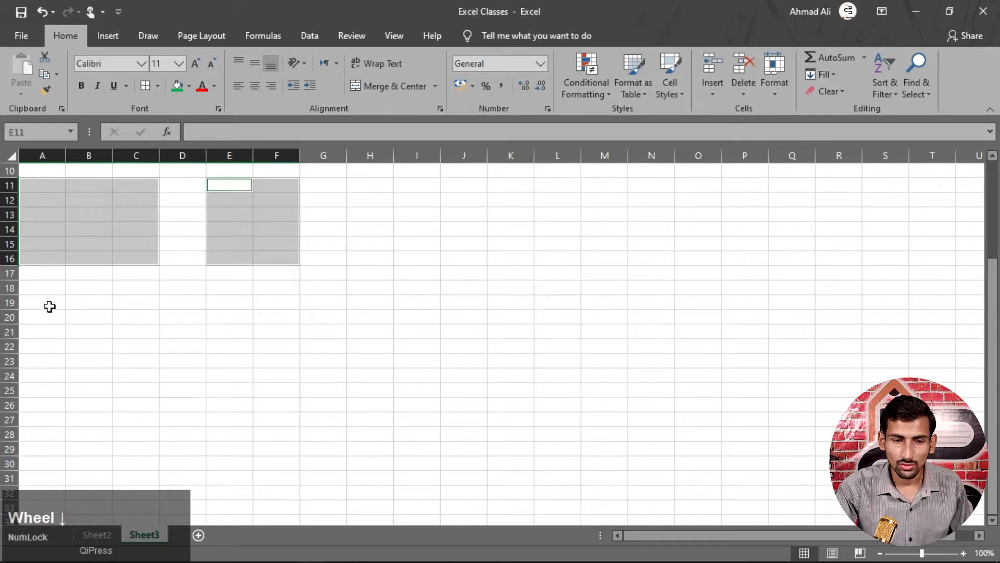
pyautogui.moveTo(40, 290); pyautogui.dragTo(277, 280)
pyautogui.scroll(3, 156, 196)
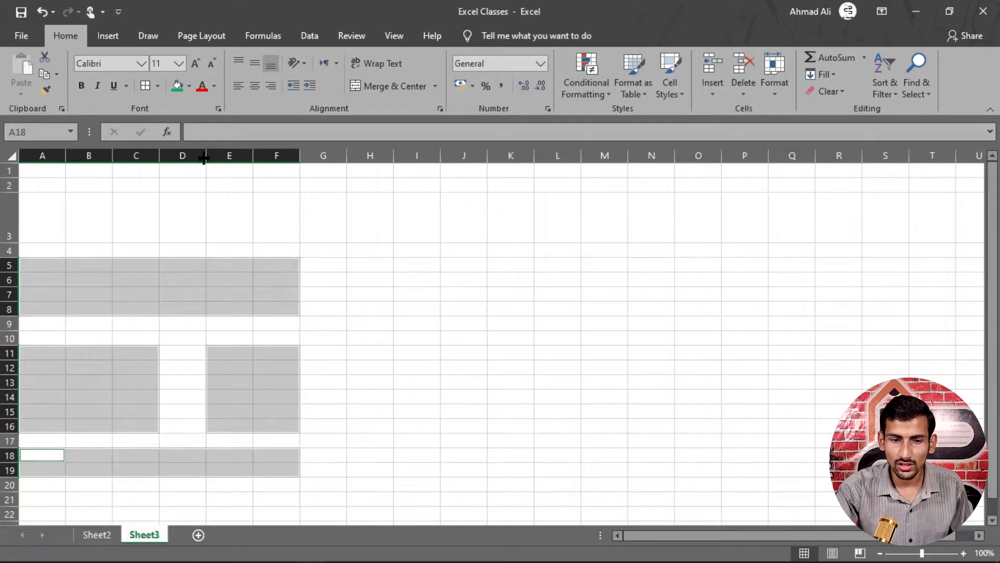
# - Widen column D, narrow it again, then clear the multi-range selection
pyautogui.moveTo(204, 157); pyautogui.dragTo(232, 161)
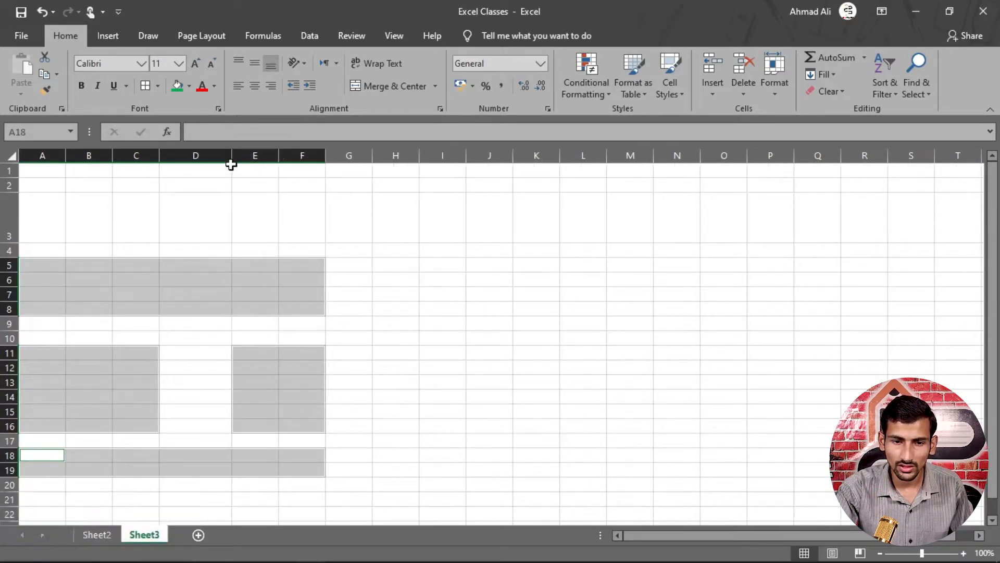
pyautogui.moveTo(230, 164); pyautogui.dragTo(181, 167)
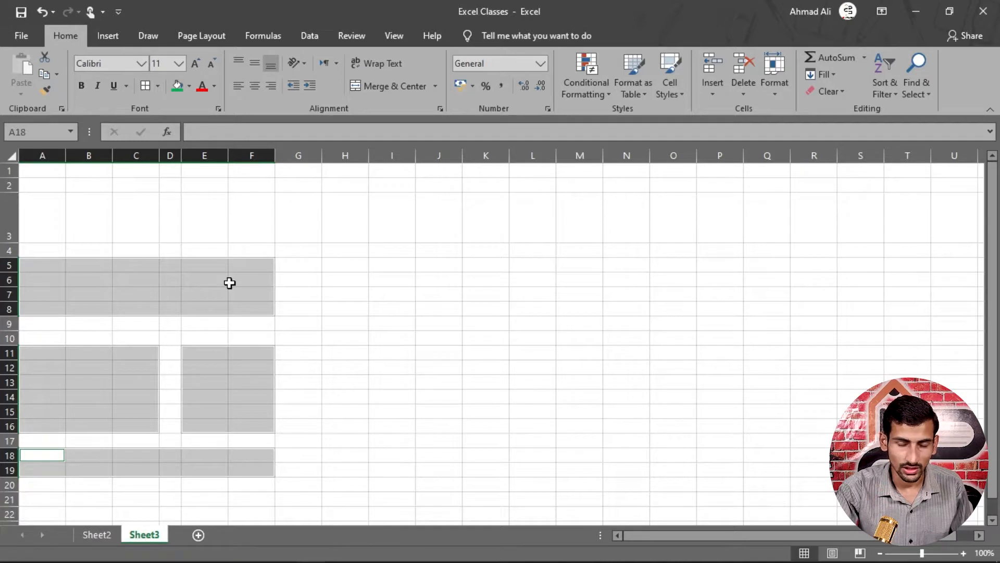
pyautogui.scroll(-3, 156, 281)
pyautogui.scroll(3, 149, 293)
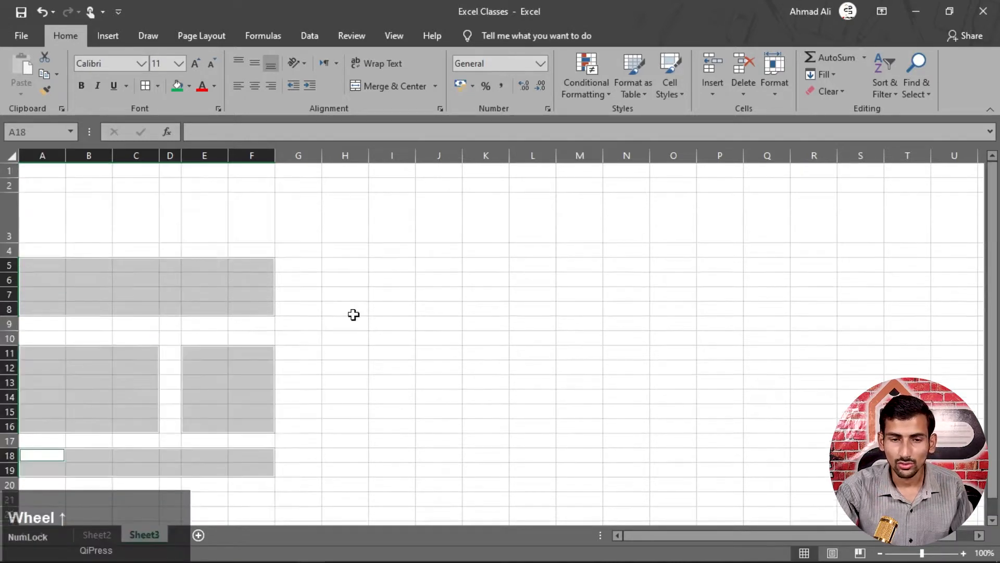
pyautogui.click(348, 312)
# - Enter a person's full name in cell B3
pyautogui.click(136, 294)
pyautogui.keyDown('ctrl'); pyautogui.scroll(3, 198, 261); pyautogui.keyUp('ctrl')
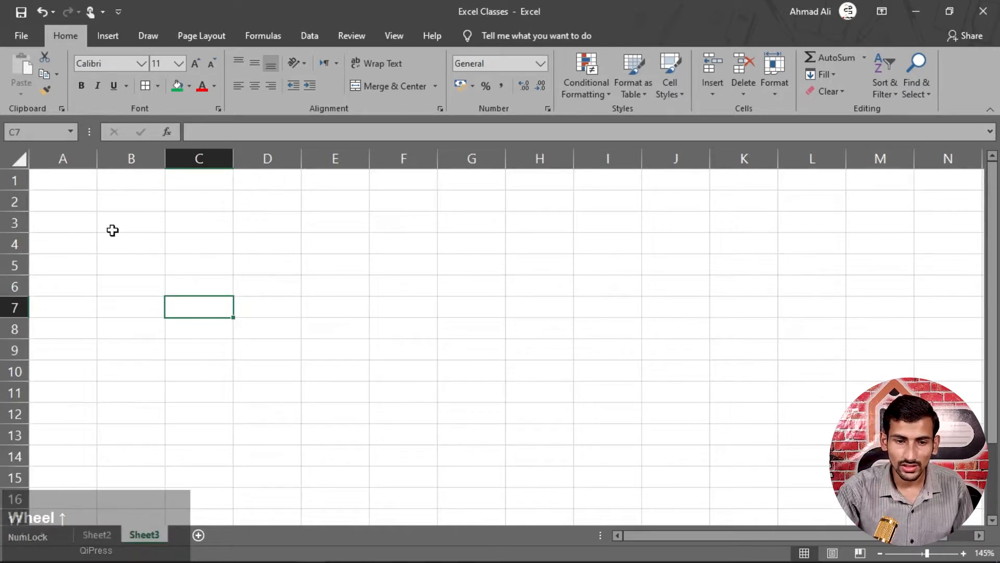
pyautogui.click(138, 226)
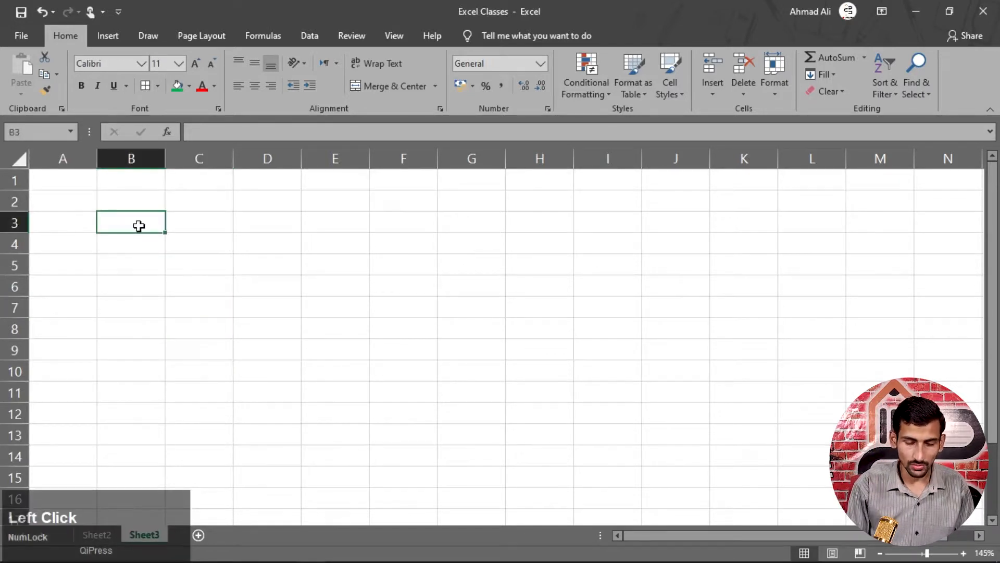
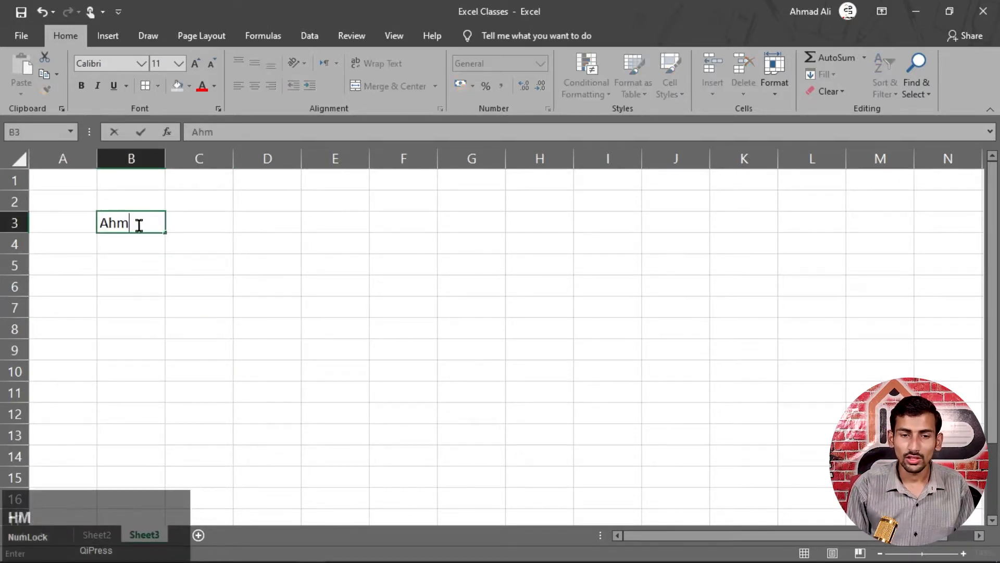
pyautogui.press('Tab')
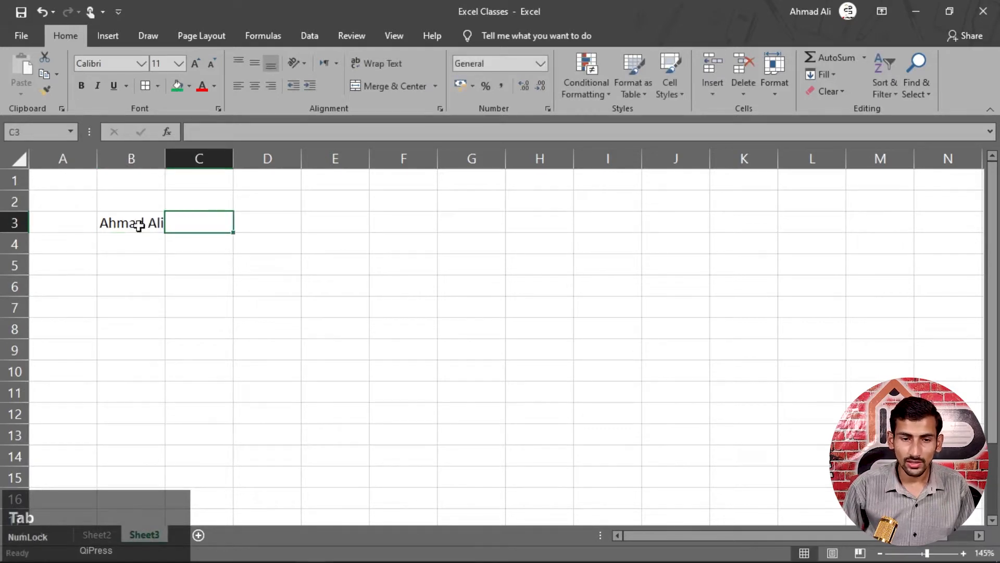
# - Try overwriting and F2-editing B3, cancelling both with Esc so the name stays
pyautogui.click(139, 225)
pyautogui.write('k')
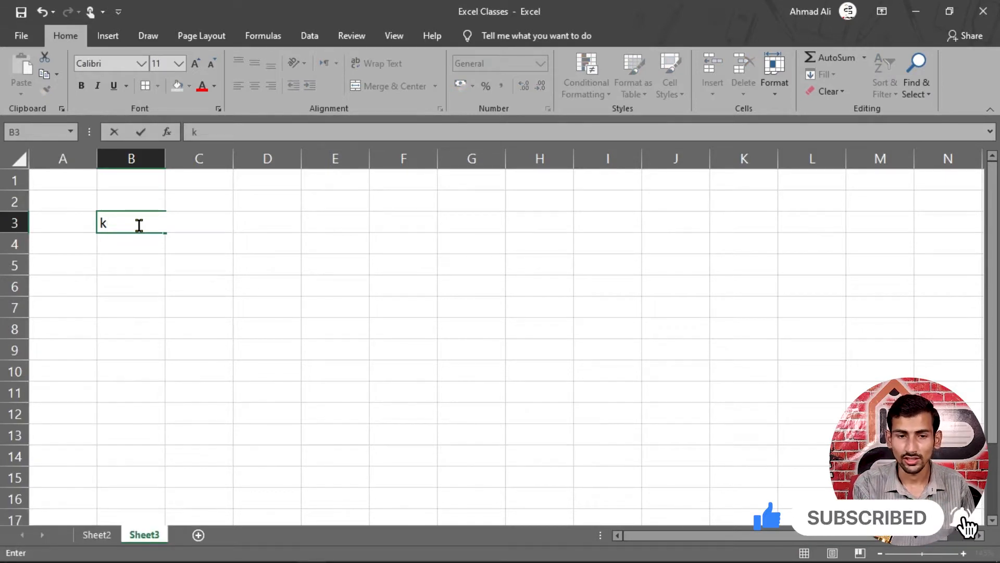
pyautogui.press('Escape')
pyautogui.press('F2')
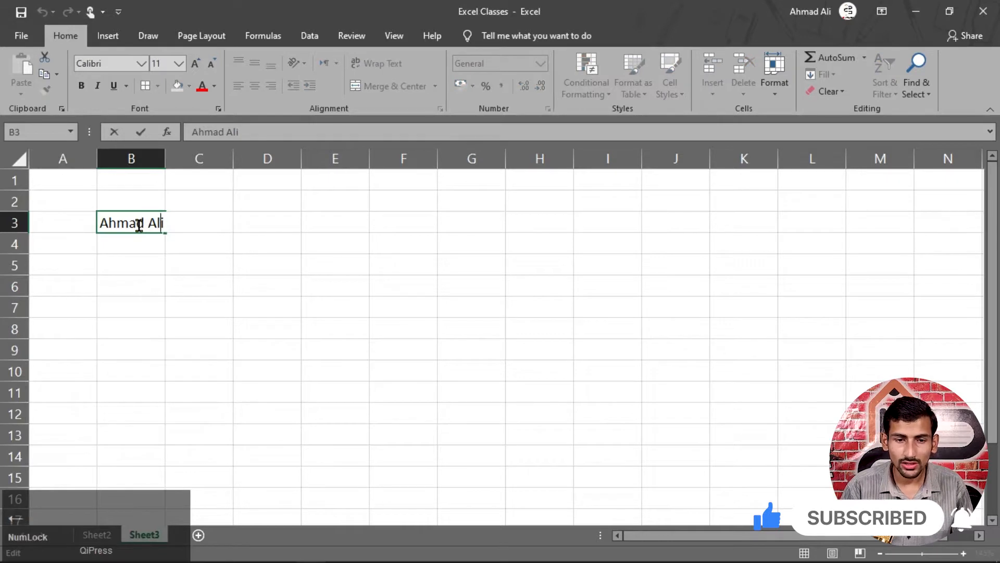
pyautogui.press('BackSpace')
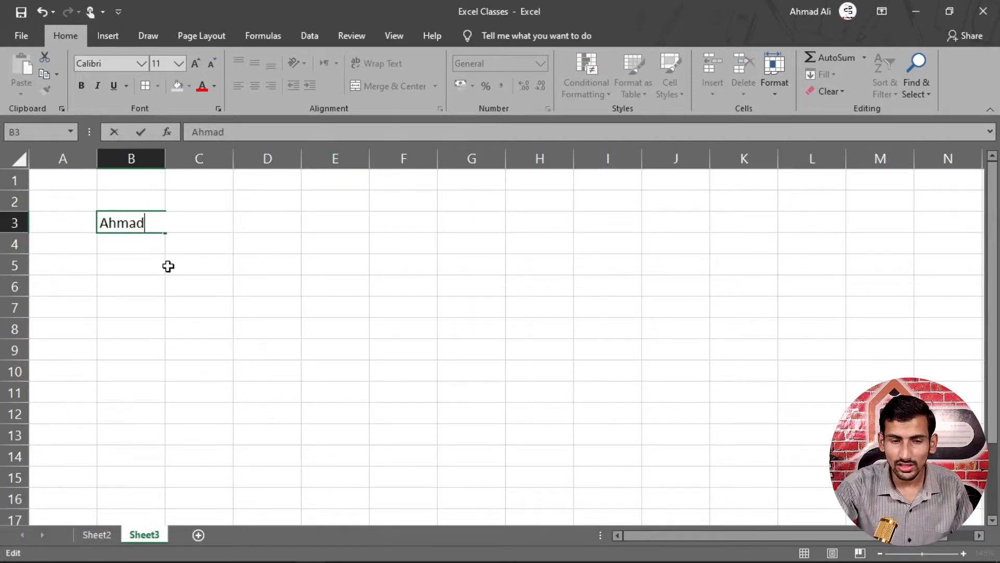
pyautogui.press('Escape')
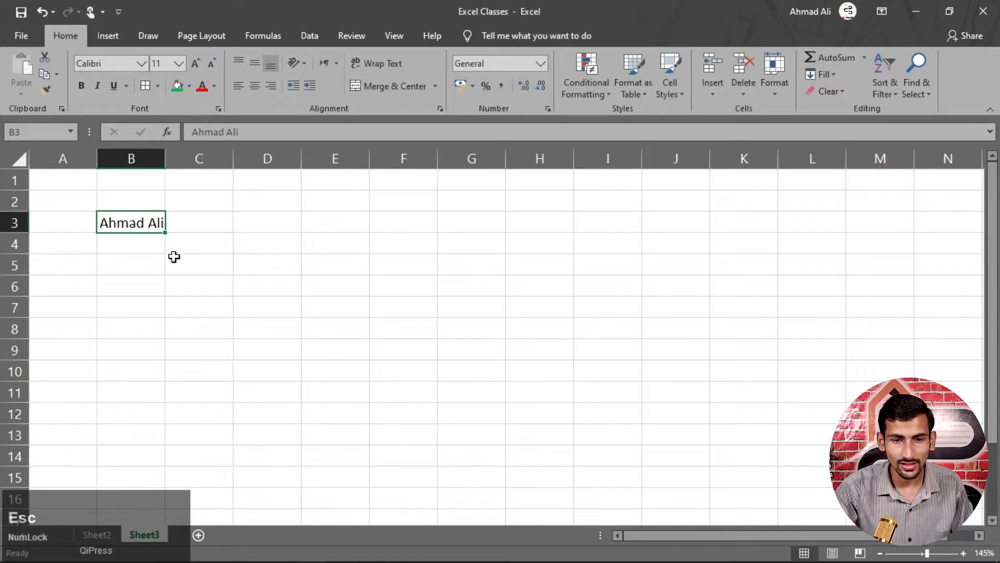
# - Edit B3 via the formula bar and by double-click, then move along row 3 and down
pyautogui.click(245, 132)
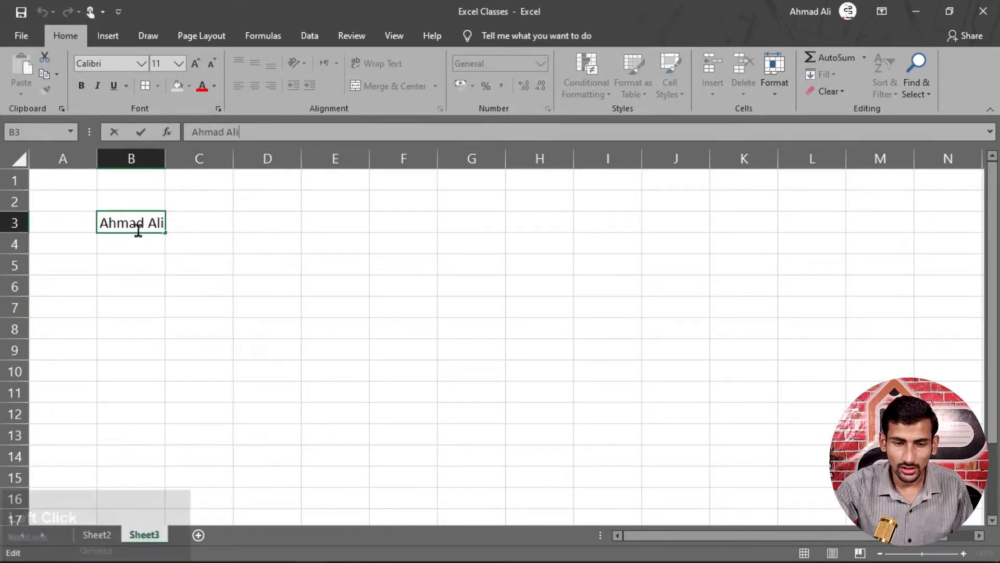
pyautogui.click(134, 248)
pyautogui.doubleClick(161, 223)
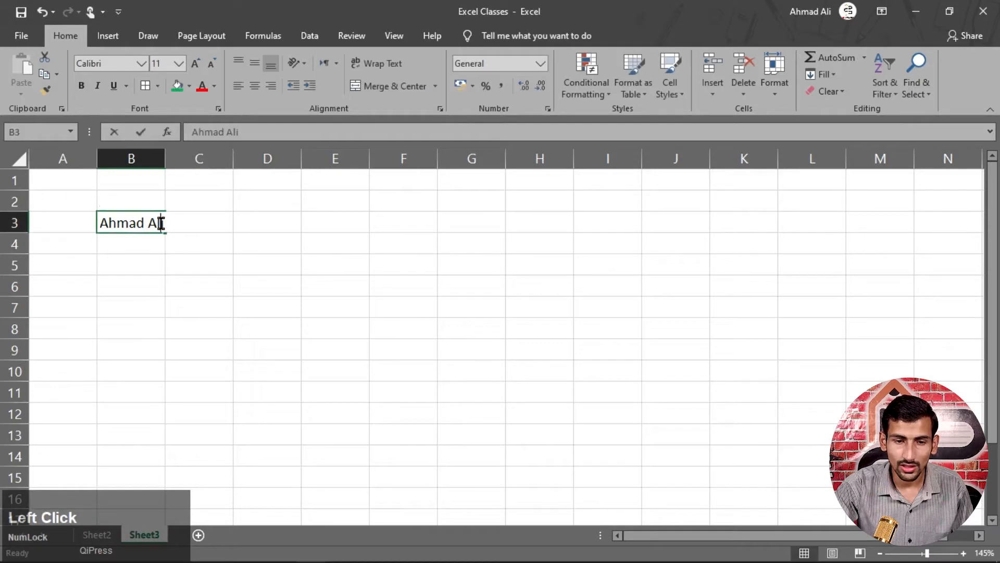
pyautogui.click(194, 240)
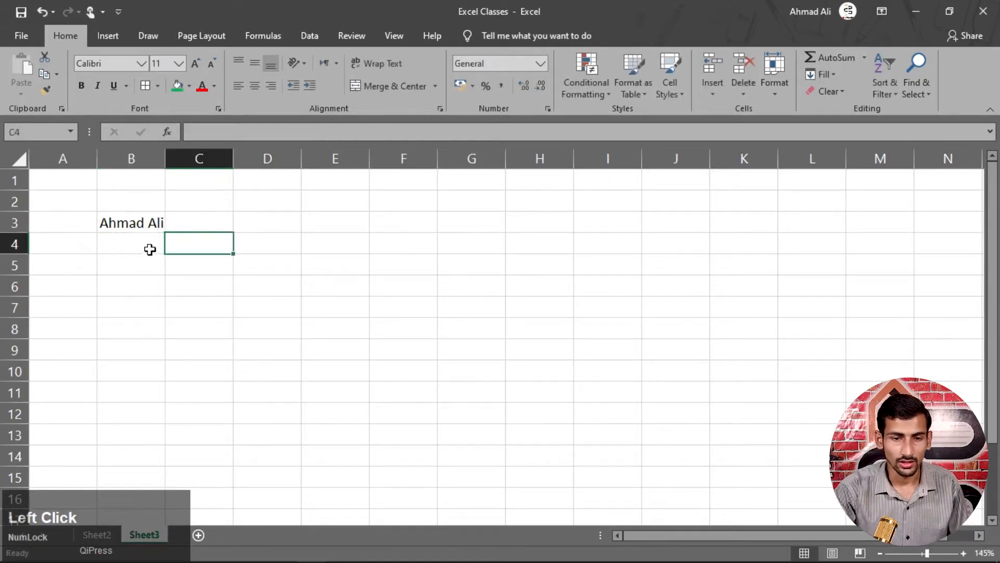
pyautogui.click(139, 223)
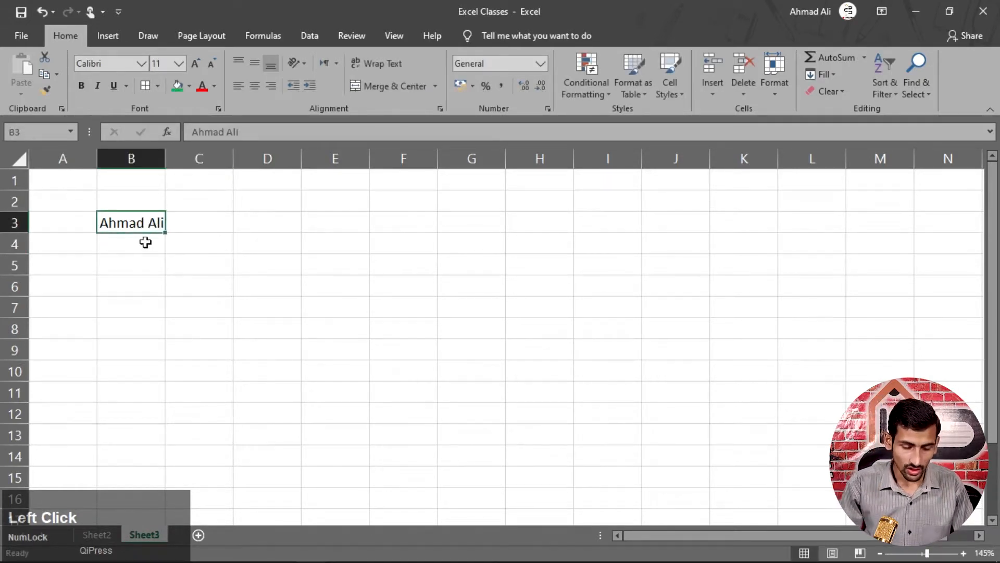
pyautogui.press('Tab')
pyautogui.press('Tab')
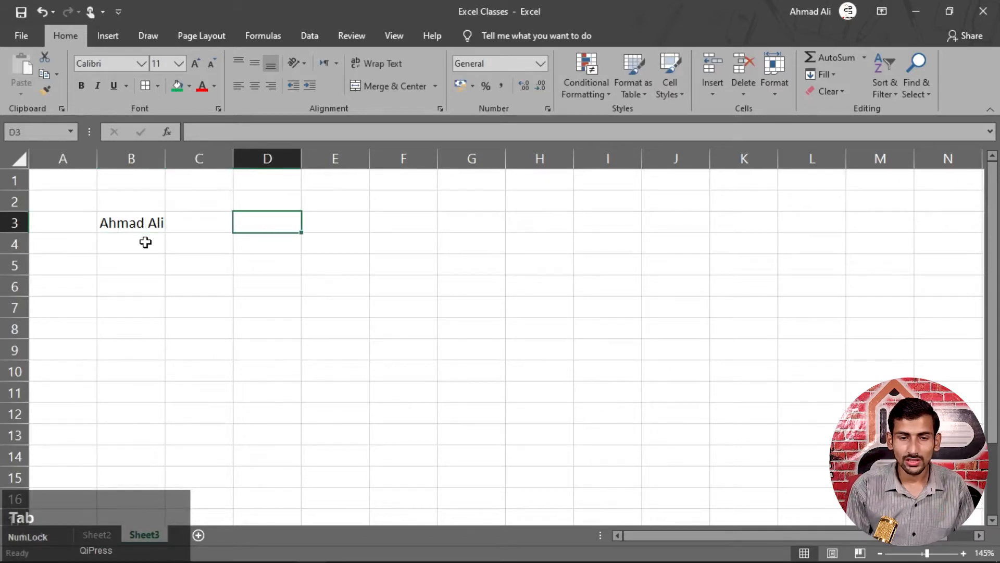
pyautogui.press('Return')
pyautogui.press('Return')
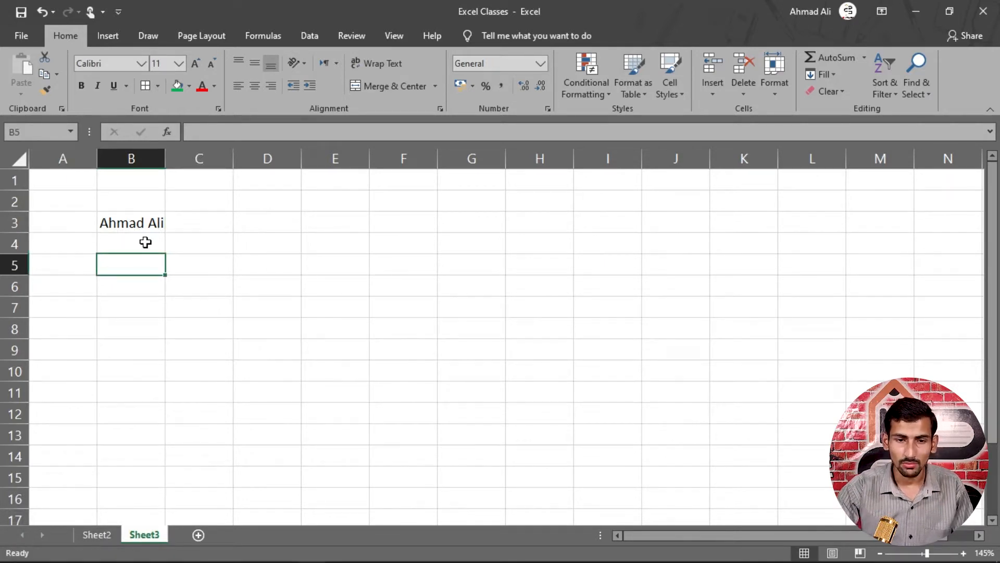
# - Widen column B and make row 3 taller
pyautogui.click(154, 223)
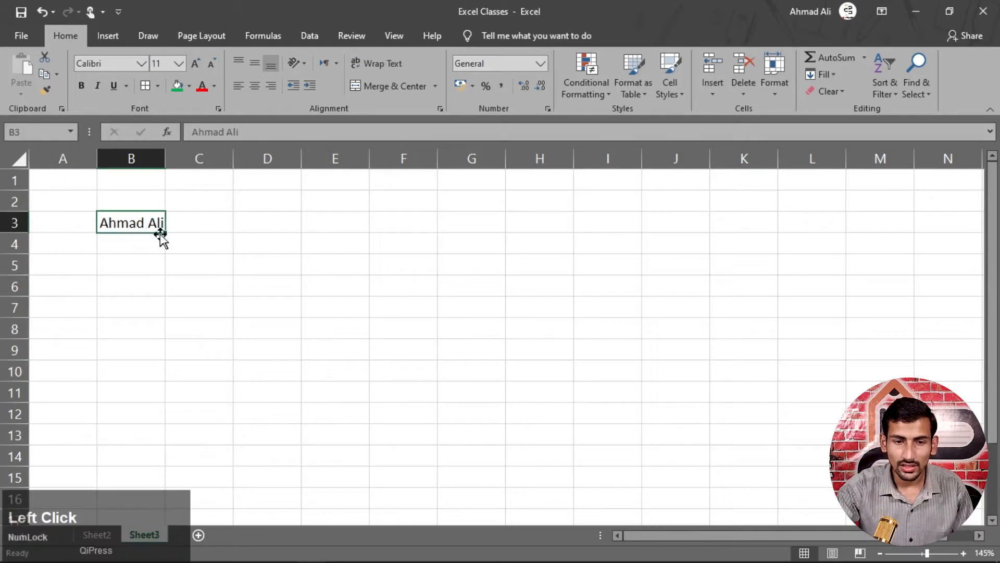
pyautogui.moveTo(164, 165); pyautogui.dragTo(195, 164)
pyautogui.moveTo(12, 233); pyautogui.dragTo(16, 261)
pyautogui.click(156, 288)
pyautogui.moveTo(159, 243); pyautogui.dragTo(406, 333)
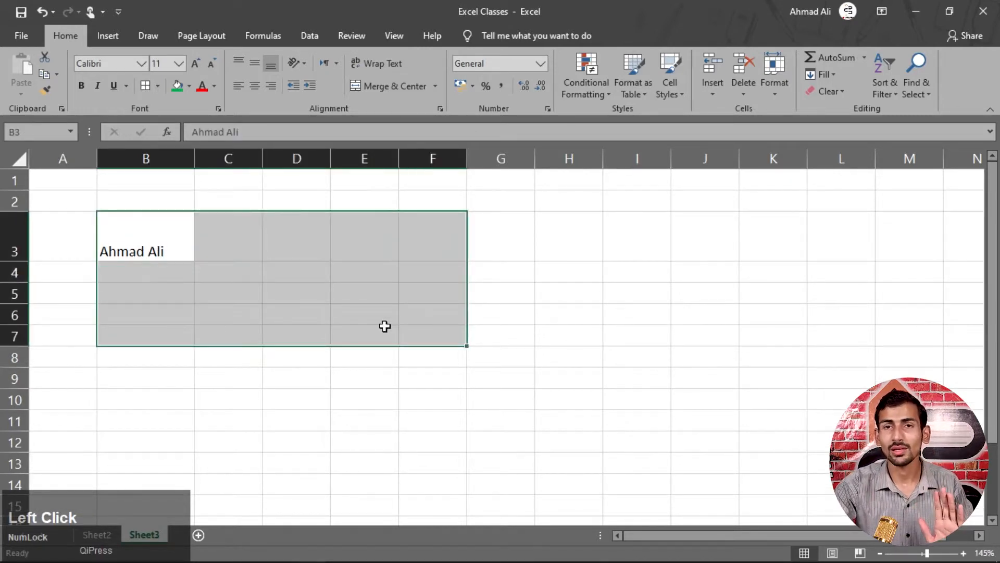
pyautogui.click(177, 289)
# - Fill every cell of B3:F8 with 'Ahmad Skills' using Ctrl+Enter
pyautogui.click(180, 257)
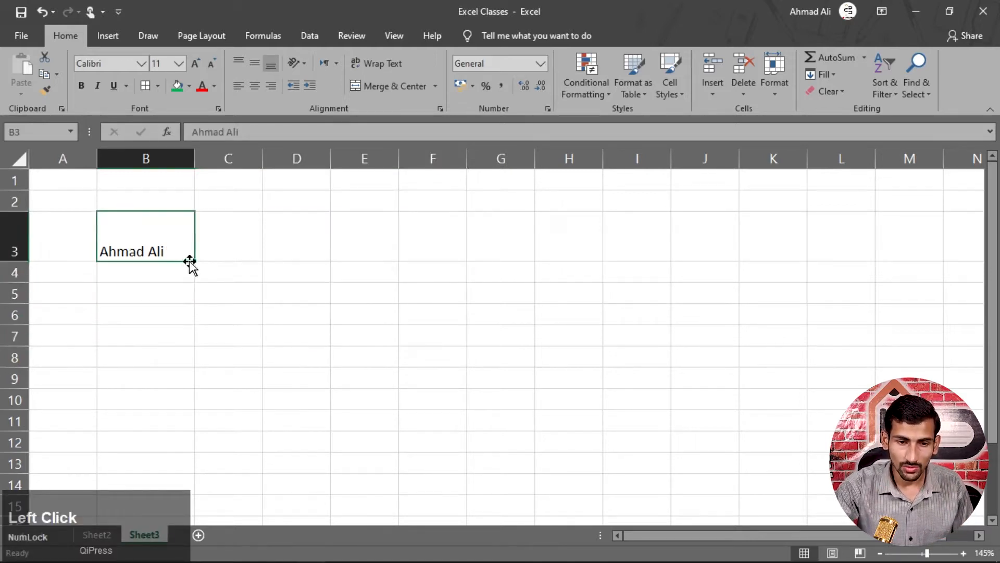
pyautogui.moveTo(161, 250); pyautogui.dragTo(446, 367)
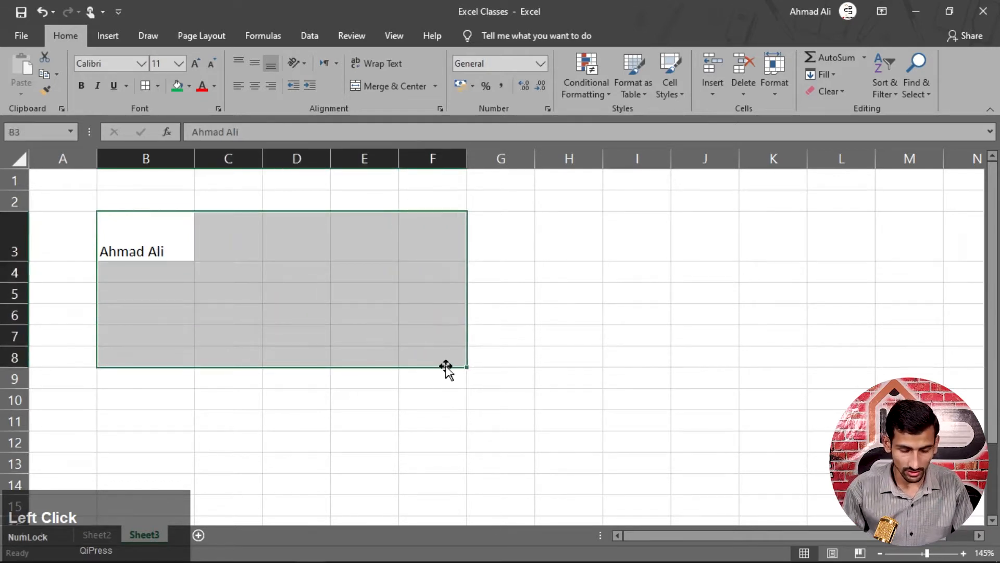
pyautogui.write('Ahmad Skills')
pyautogui.hotkey('ctrl', 'Return')
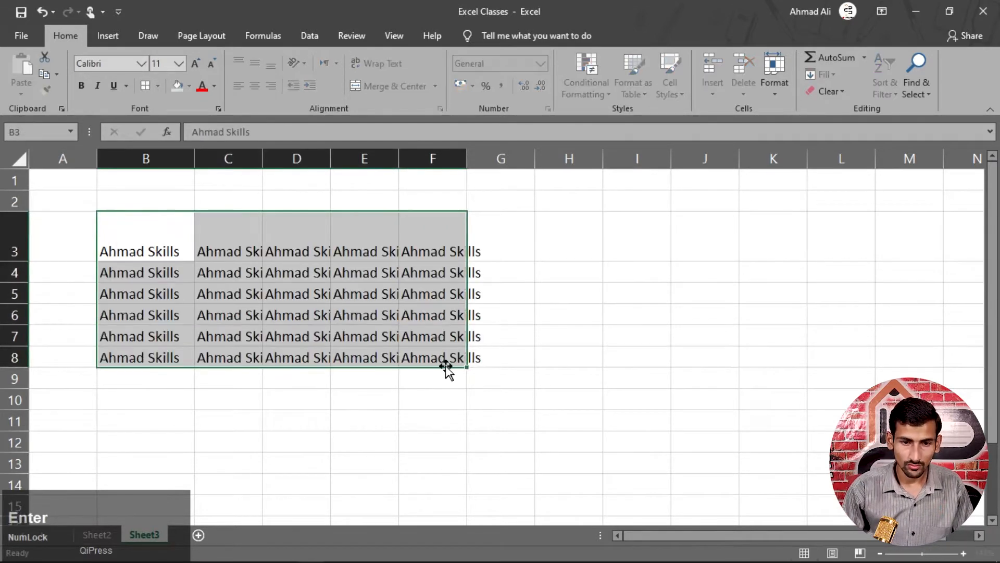
pyautogui.click(593, 335)
# - Auto-fit columns E, D and C so 'Ahmad Skills' shows fully
pyautogui.doubleClick(398, 160)
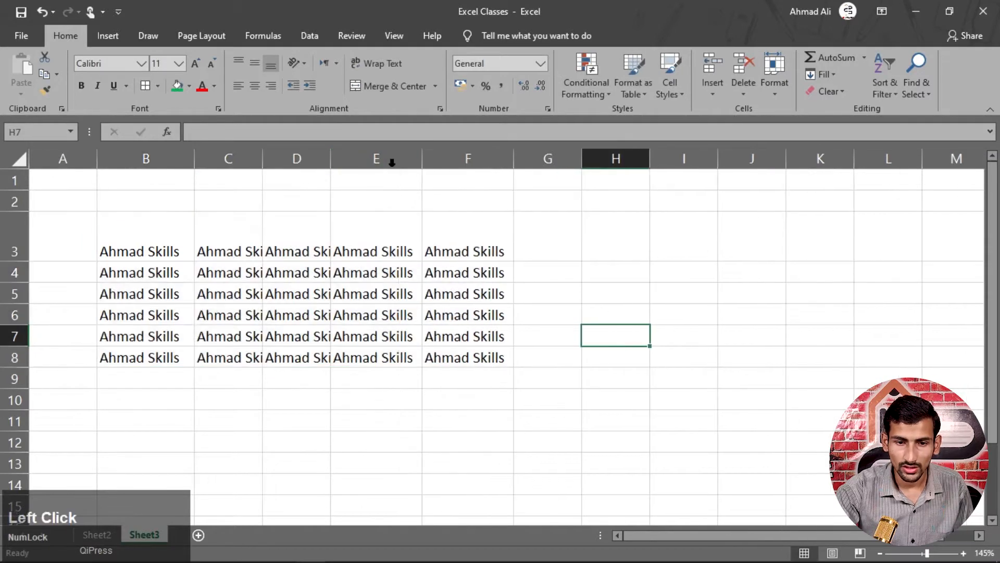
pyautogui.doubleClick(326, 165)
pyautogui.doubleClick(261, 162)
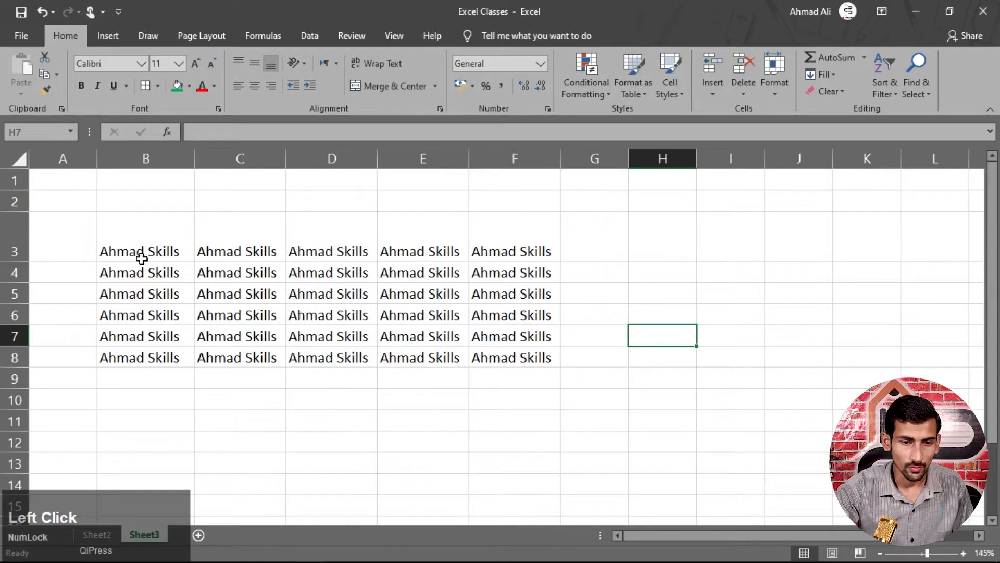
pyautogui.click(205, 347)
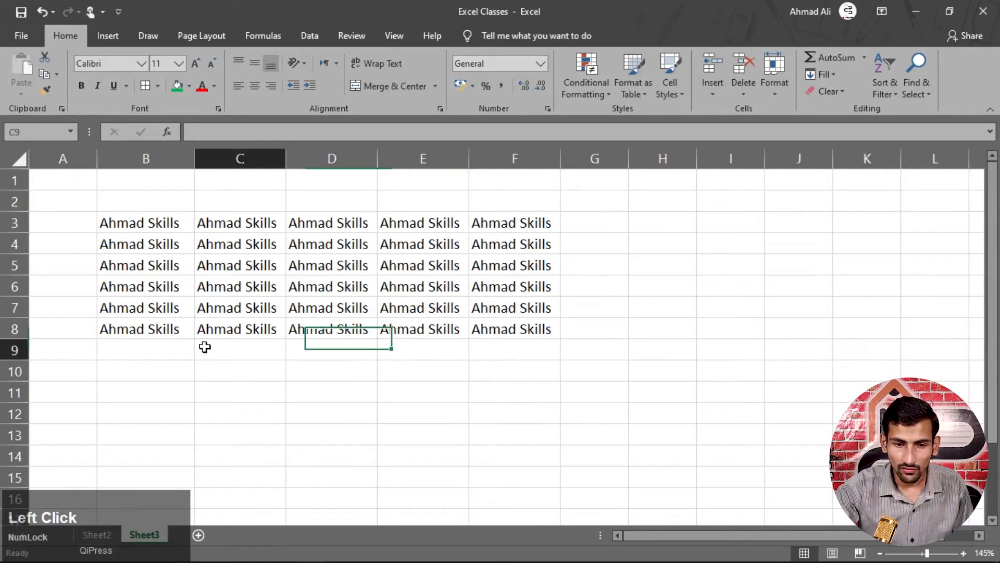
# - Set cells B3:E6 to the Algerian font
pyautogui.moveTo(140, 223); pyautogui.dragTo(459, 287)
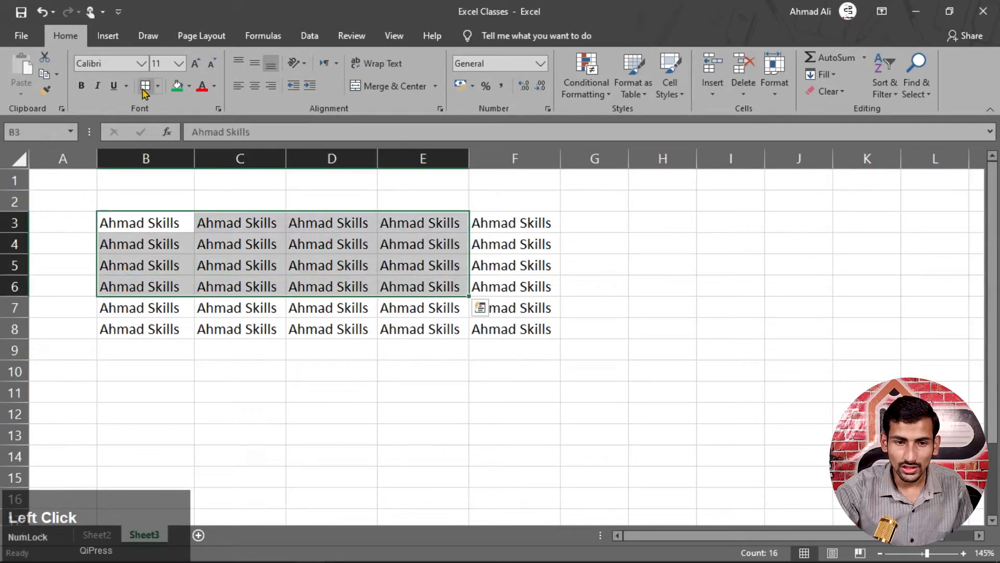
pyautogui.click(141, 63)
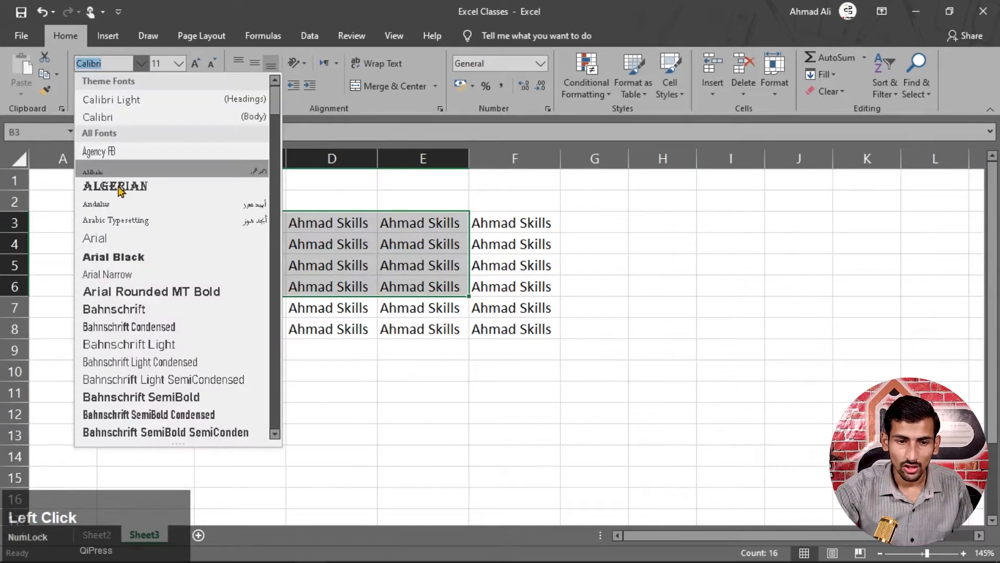
pyautogui.click(118, 186)
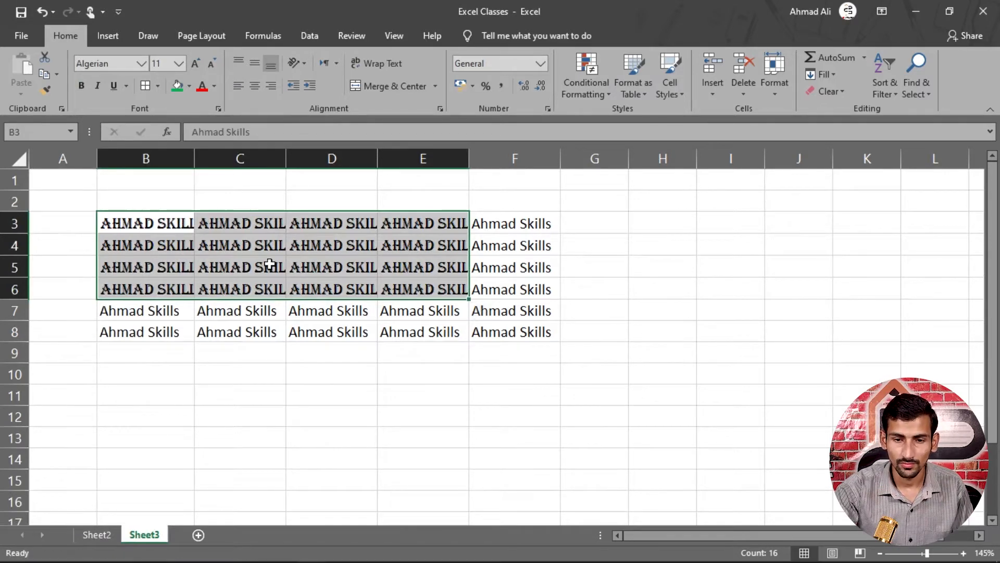
# - Inspect cells B3 to B8, then move B8's Ahmad Skills down to B12
pyautogui.click(487, 309)
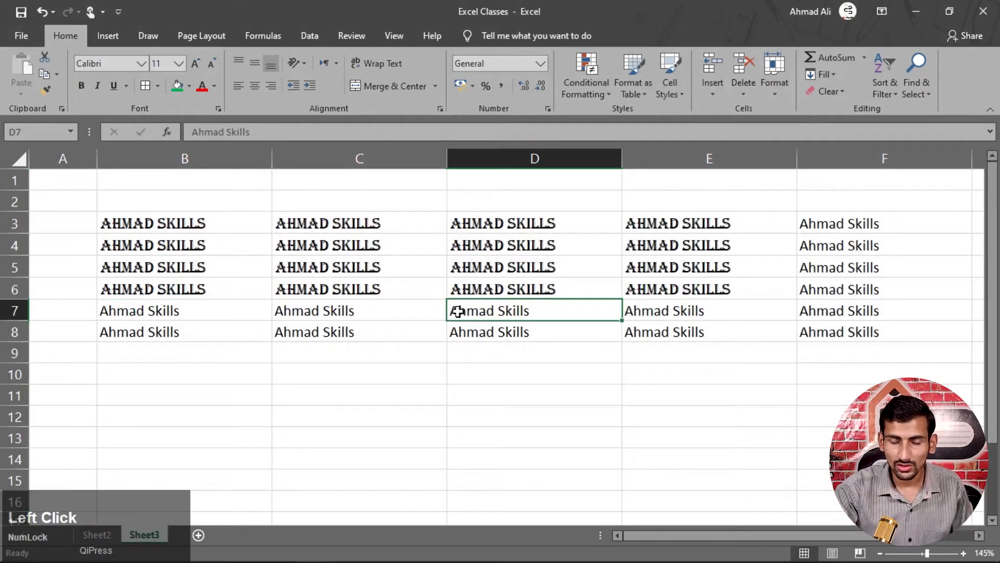
pyautogui.moveTo(172, 224); pyautogui.dragTo(714, 303)
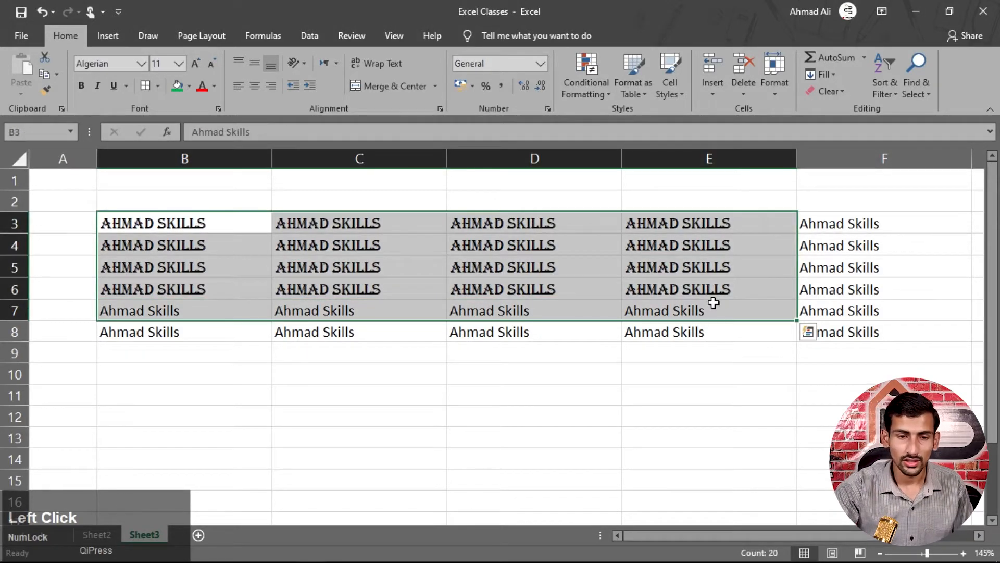
pyautogui.click(194, 228)
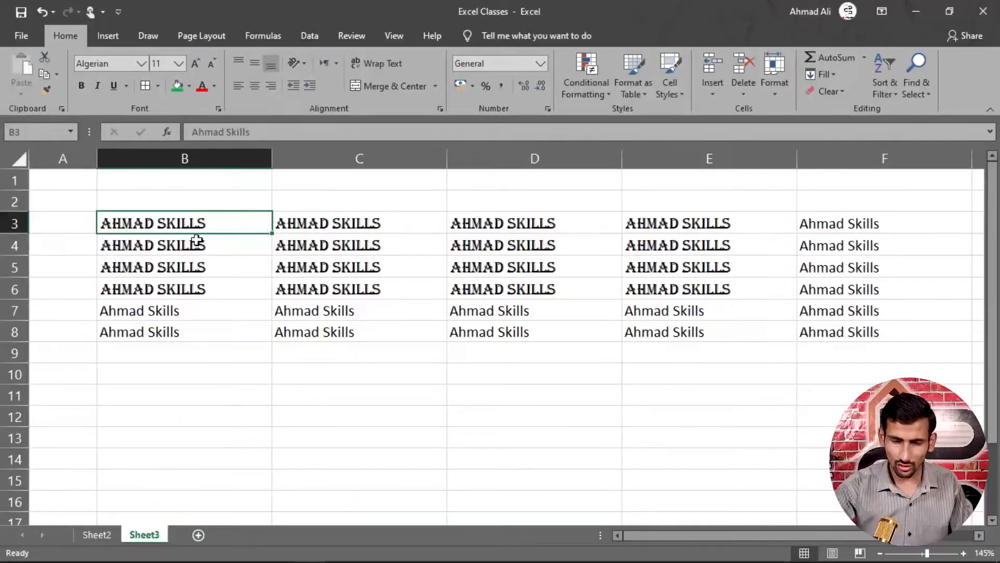
pyautogui.click(216, 245)
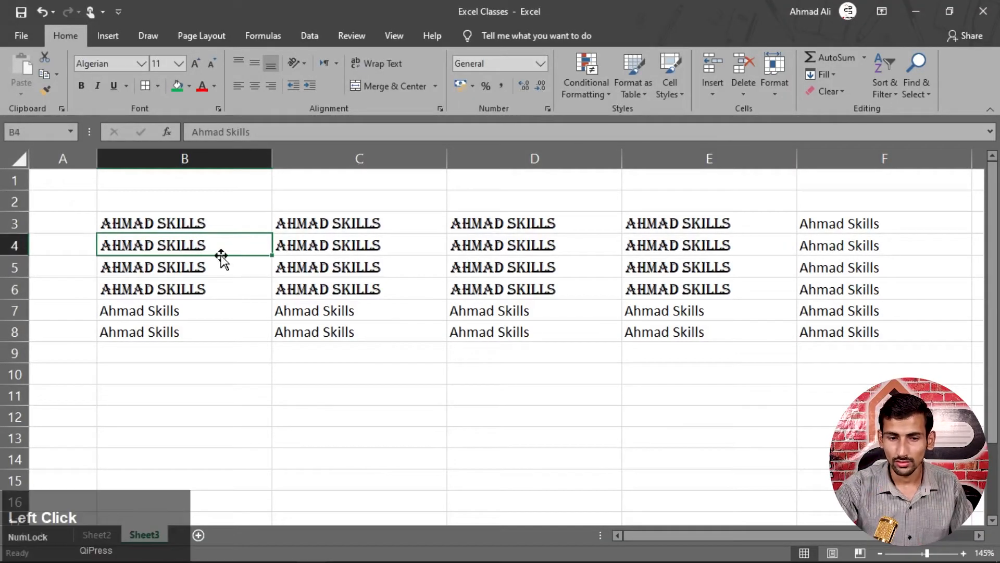
pyautogui.click(223, 268)
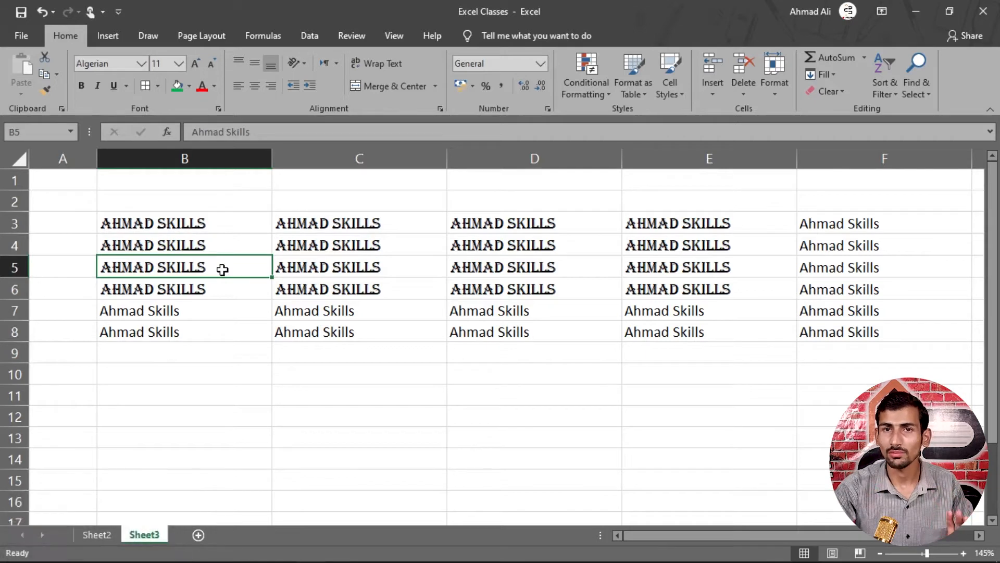
pyautogui.click(213, 329)
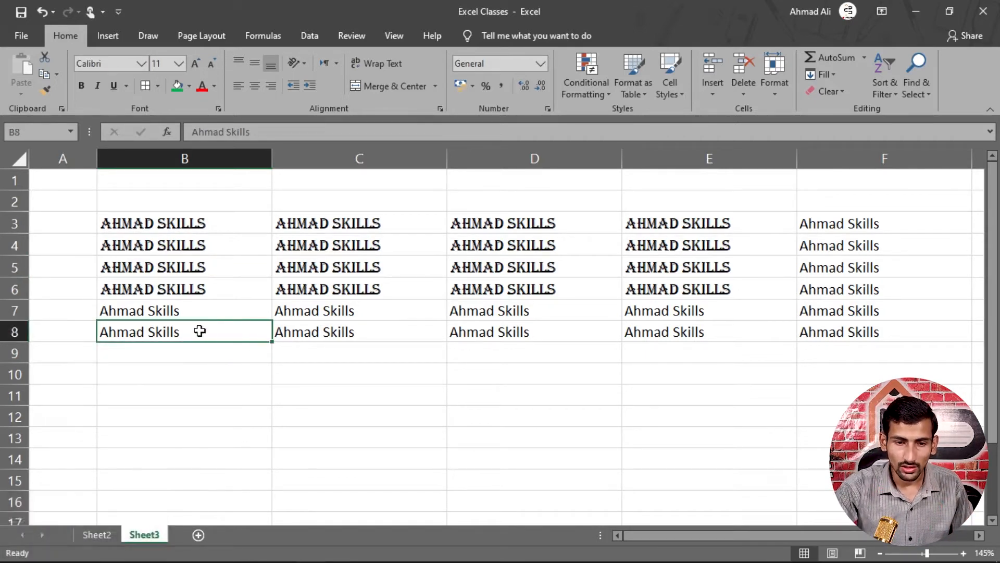
pyautogui.moveTo(175, 329); pyautogui.dragTo(225, 412)
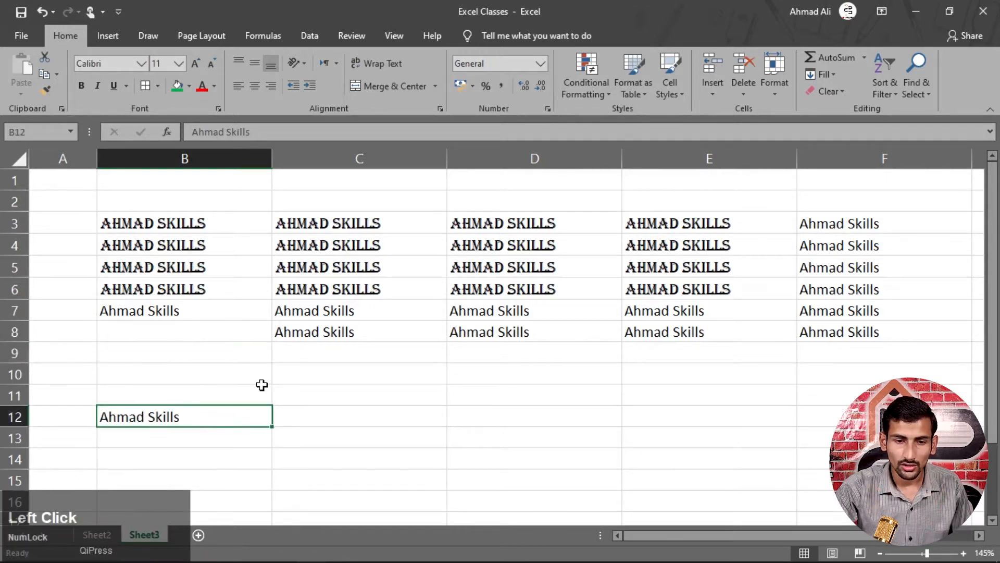
pyautogui.scroll(-3, 261, 384)
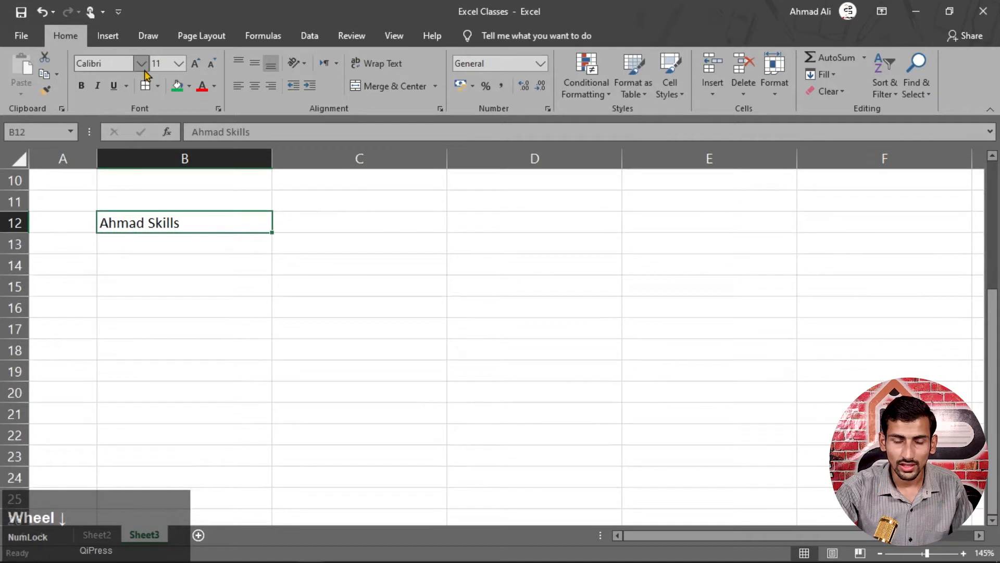
pyautogui.click(141, 65)
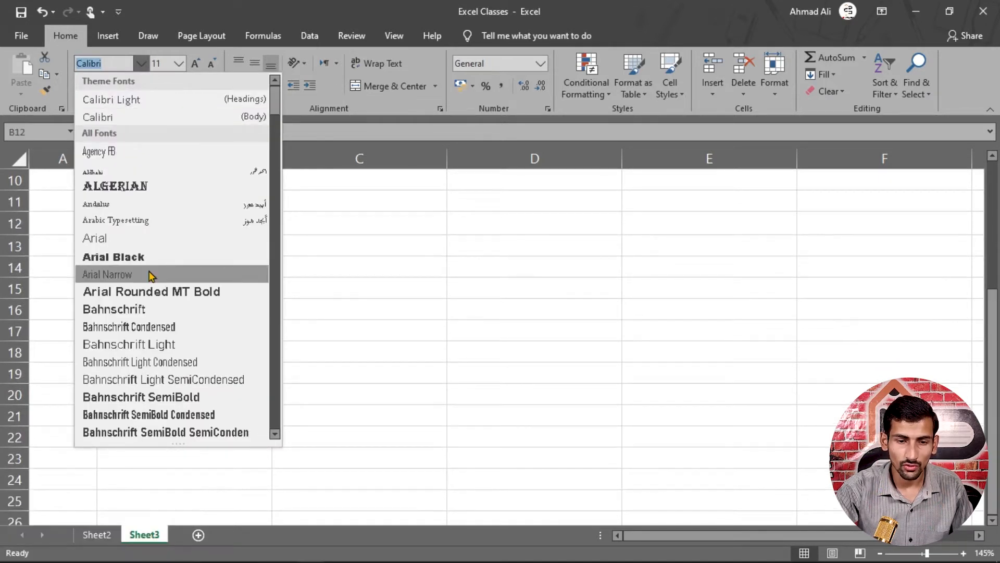
pyautogui.scroll(2, 150, 284)
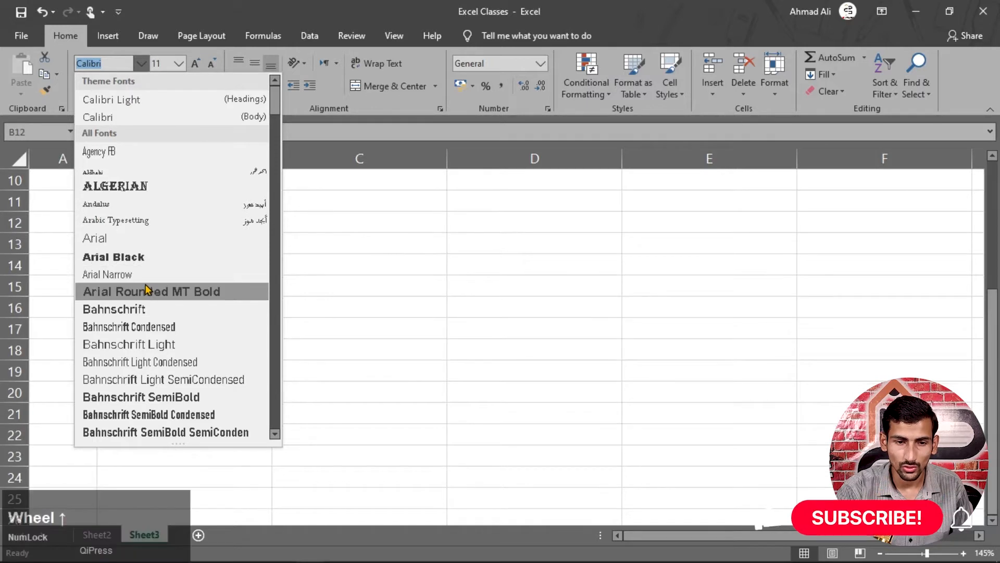
pyautogui.click(145, 256)
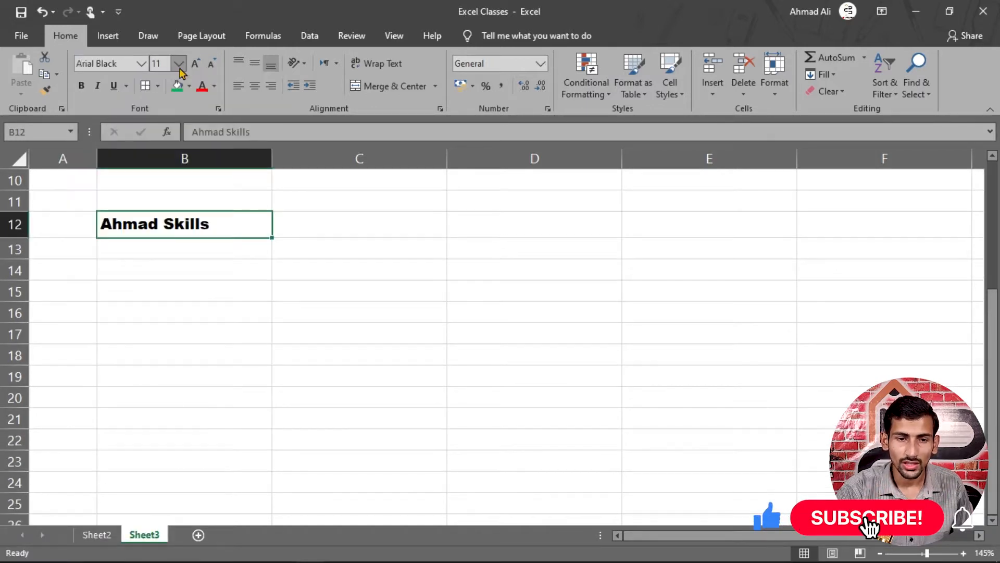
pyautogui.click(141, 63)
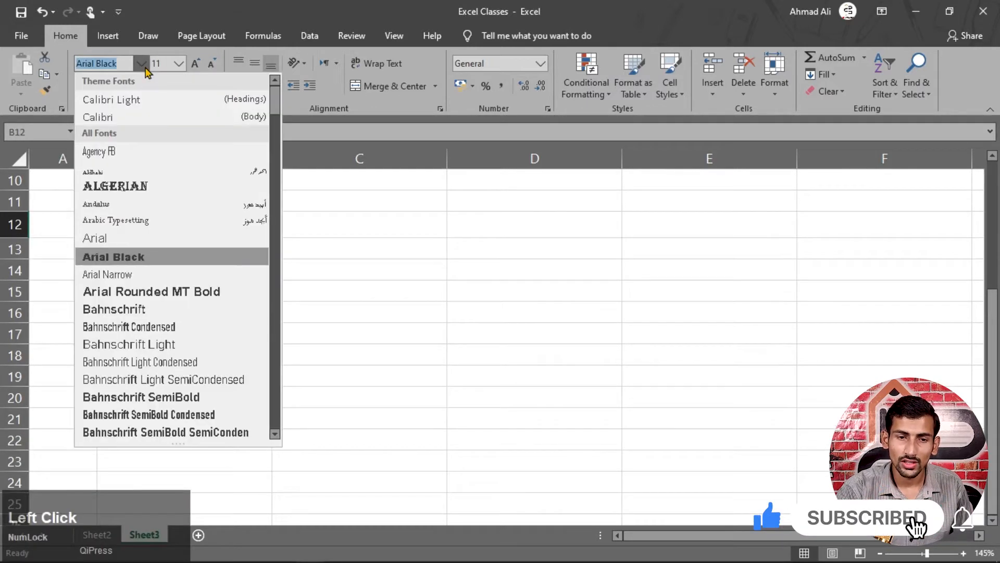
pyautogui.click(126, 117)
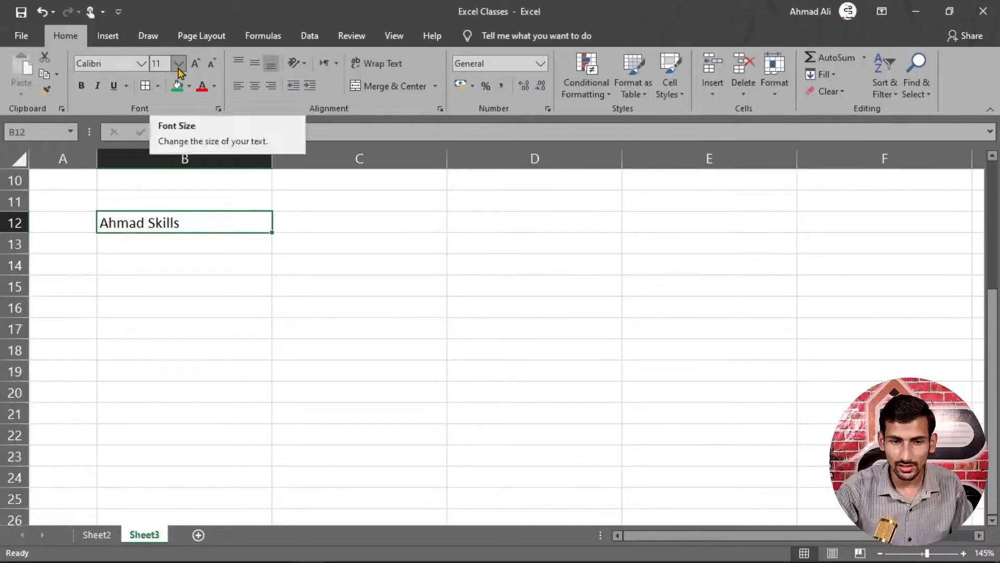
# - Show the font size choices for B12's Calibri 11 text
pyautogui.click(179, 64)
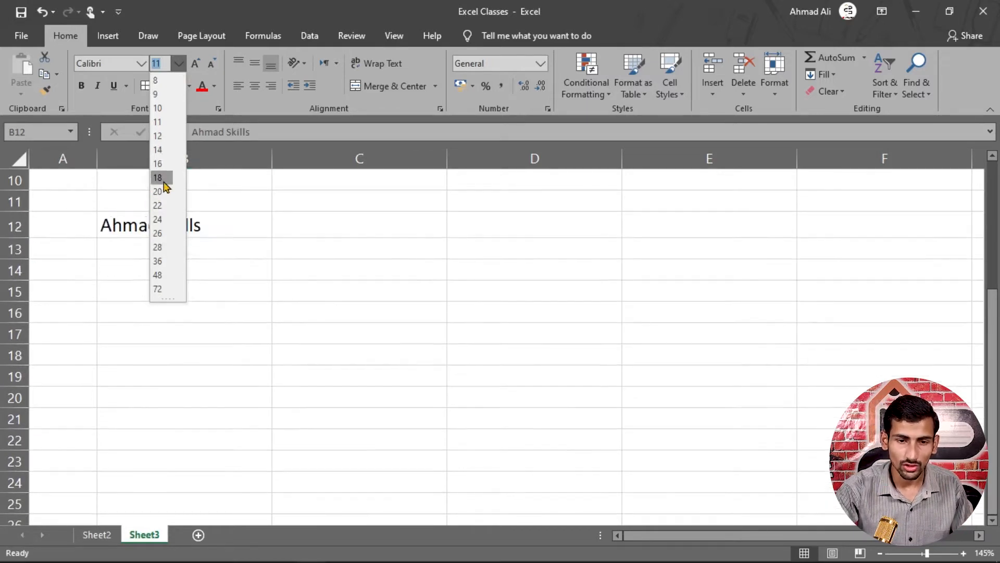
# - Format B12 in Arial at 28 pt, after trying sizes 22 and 28.5
pyautogui.click(162, 206)
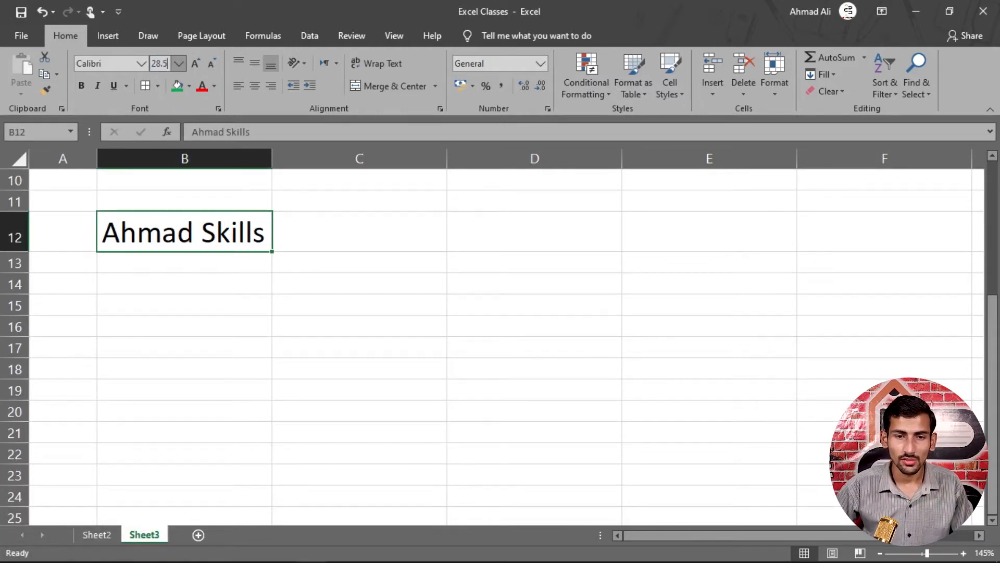
pyautogui.press('Return')
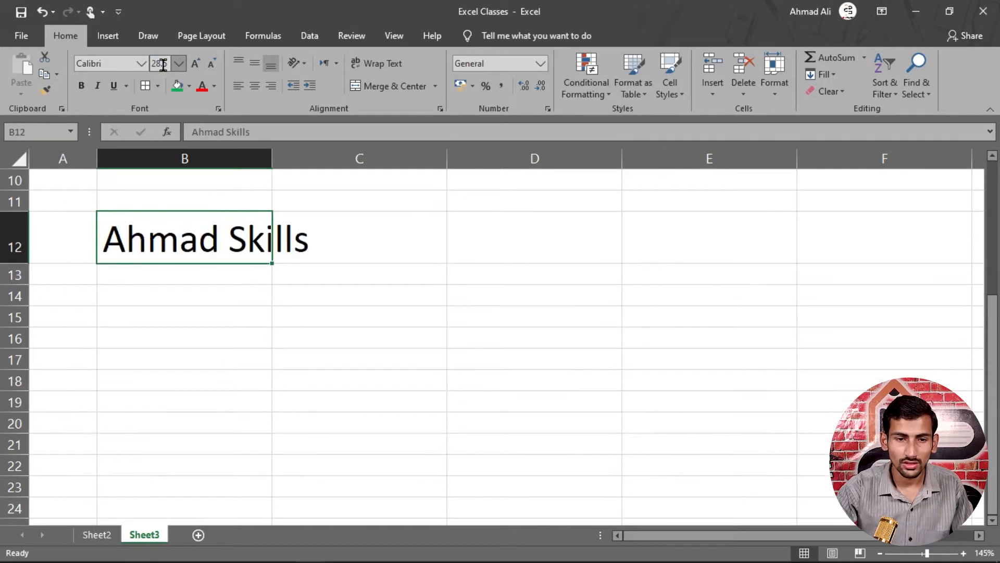
pyautogui.click(125, 64)
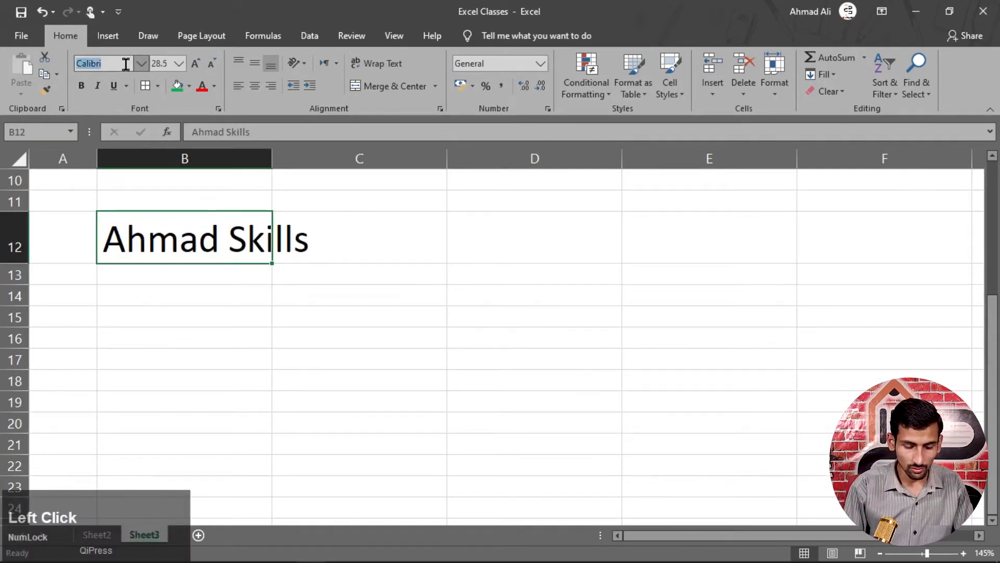
pyautogui.write('Arial')
pyautogui.press('Return')
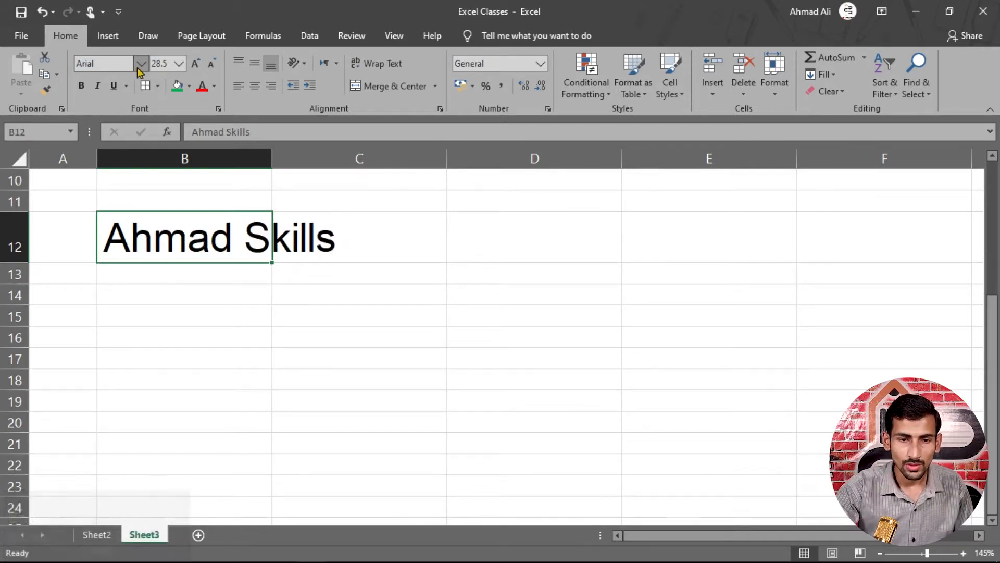
pyautogui.click(194, 63)
pyautogui.click(194, 63)
pyautogui.click(210, 65)
pyautogui.click(210, 65)
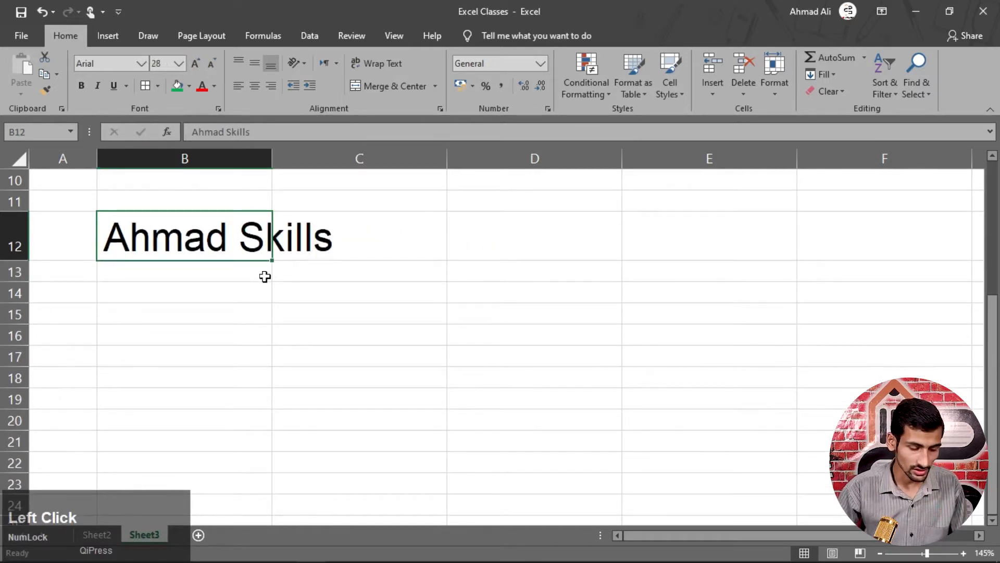
pyautogui.hotkey('ctrl', 'z')
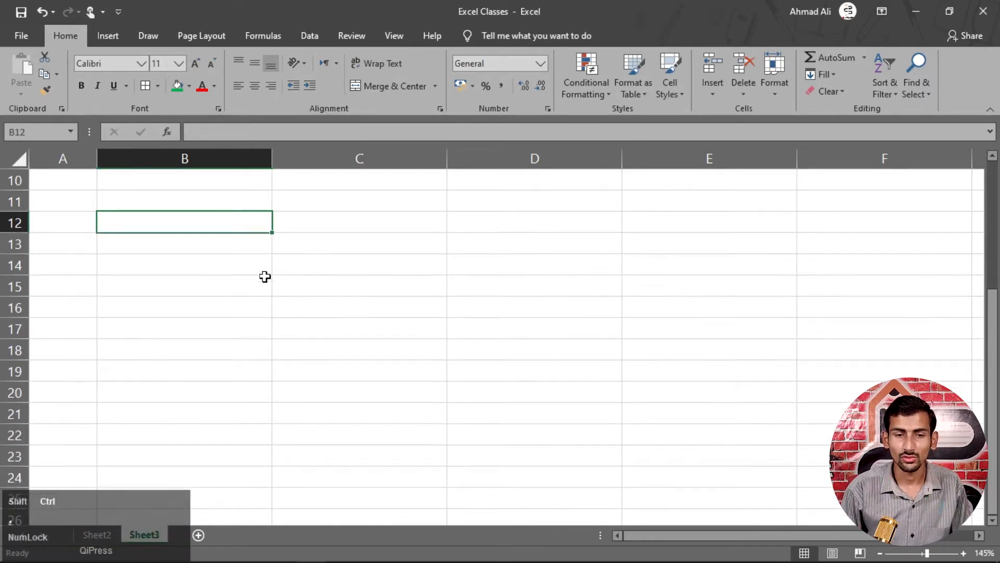
pyautogui.hotkey('ctrl', 'z')
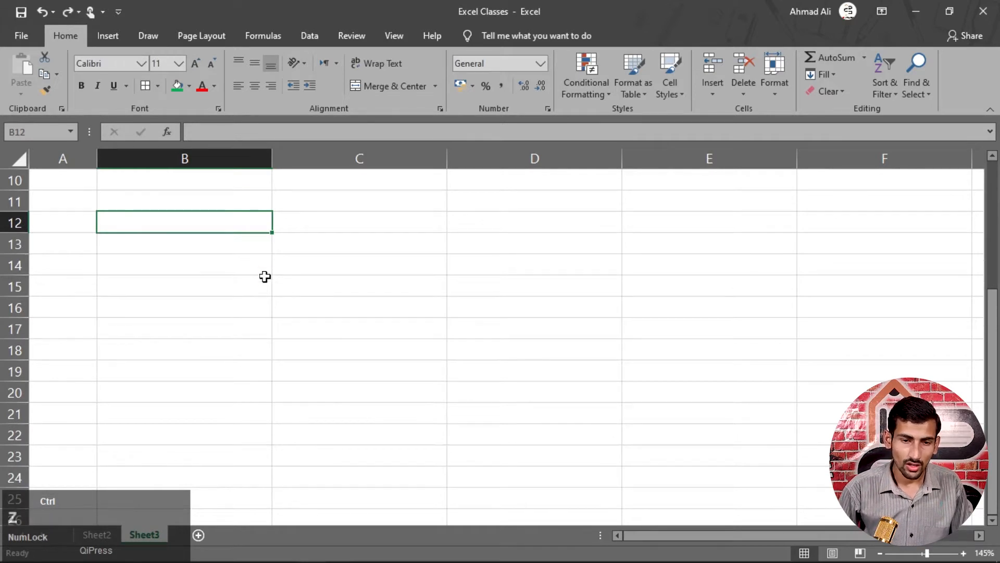
pyautogui.hotkey('ctrl', 'y')
pyautogui.click(210, 297)
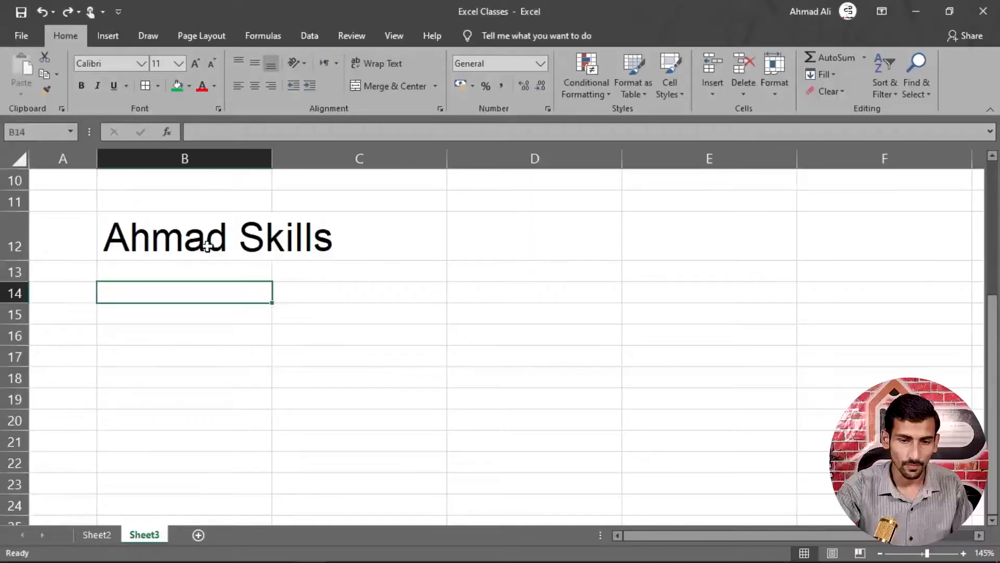
# - Bring B12's text down to 24 pt and make it bold with Ctrl+B
pyautogui.click(220, 244)
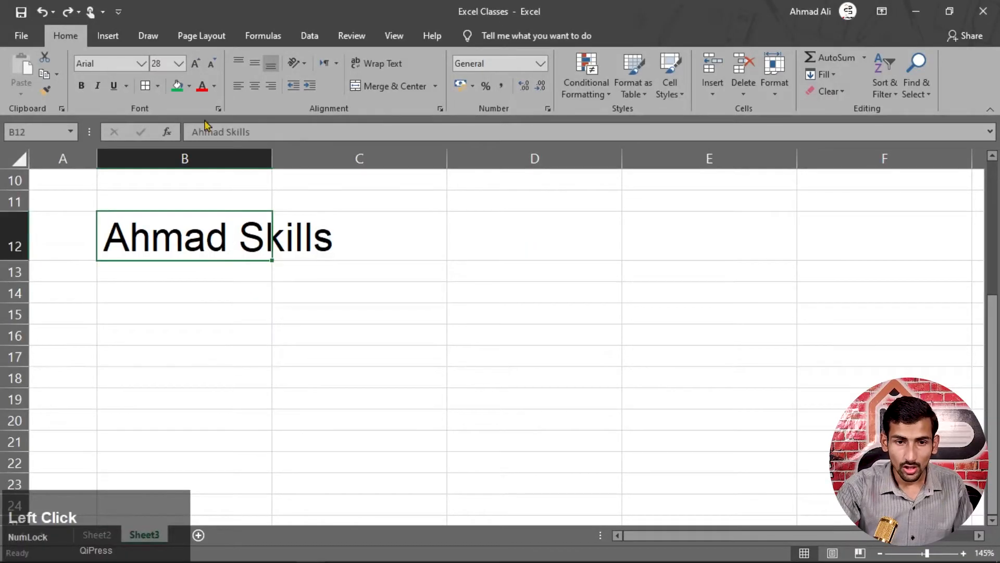
pyautogui.click(207, 69)
pyautogui.click(208, 69)
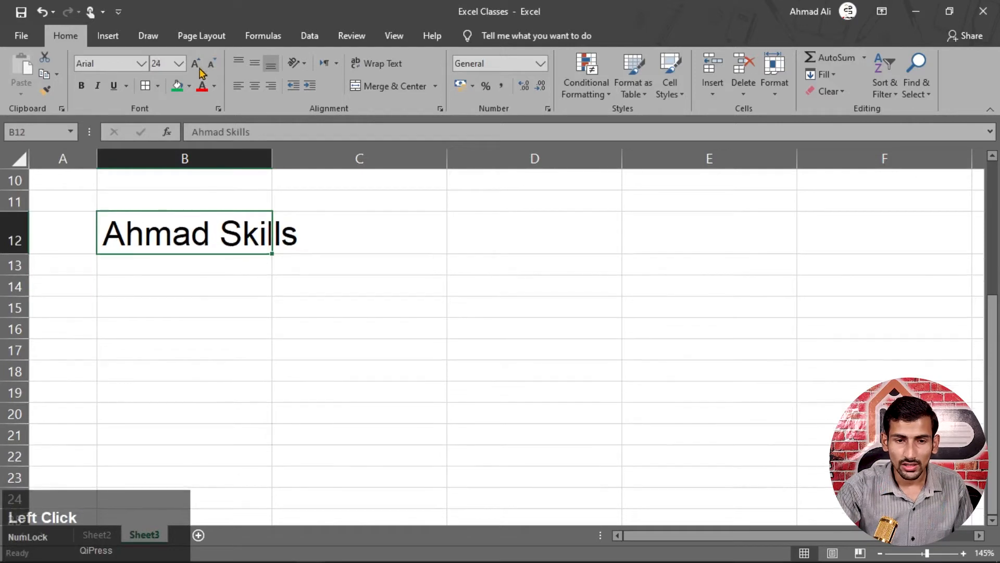
pyautogui.click(181, 64)
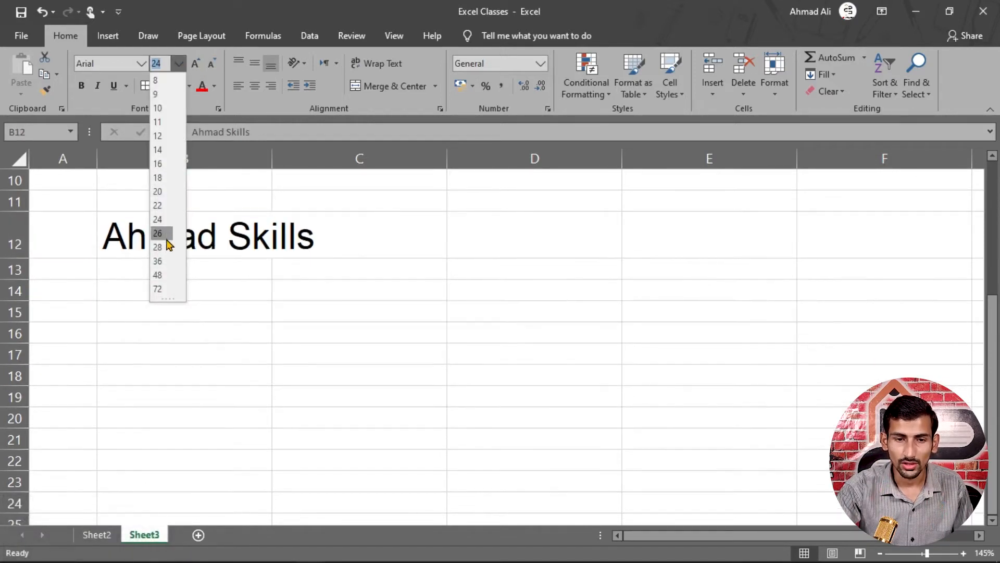
pyautogui.click(205, 107)
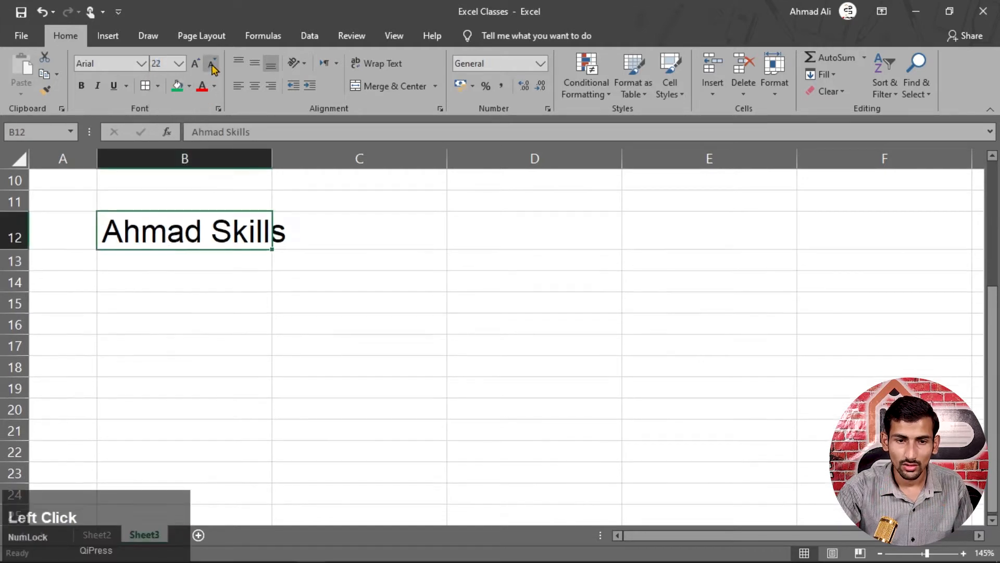
pyautogui.click(196, 64)
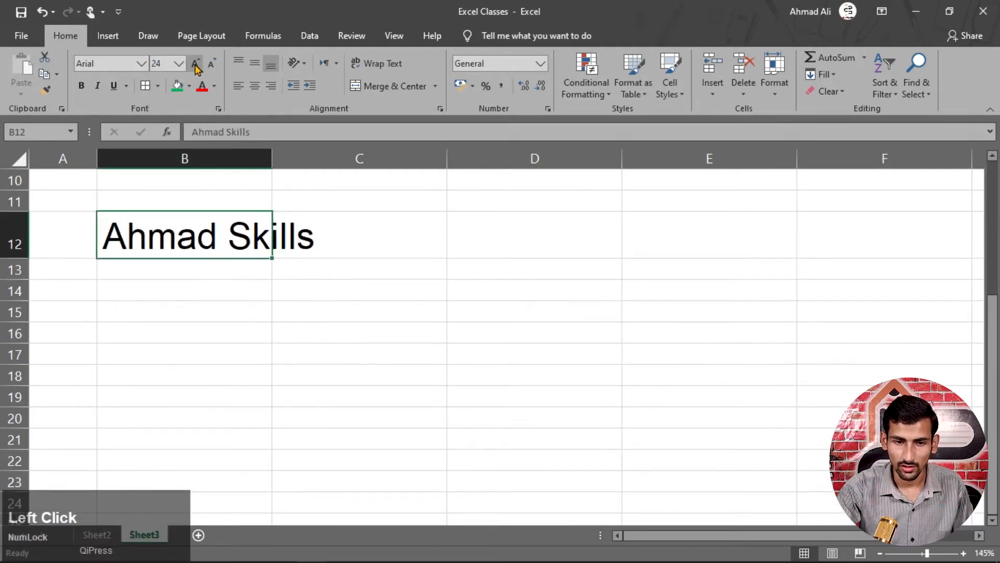
pyautogui.click(211, 65)
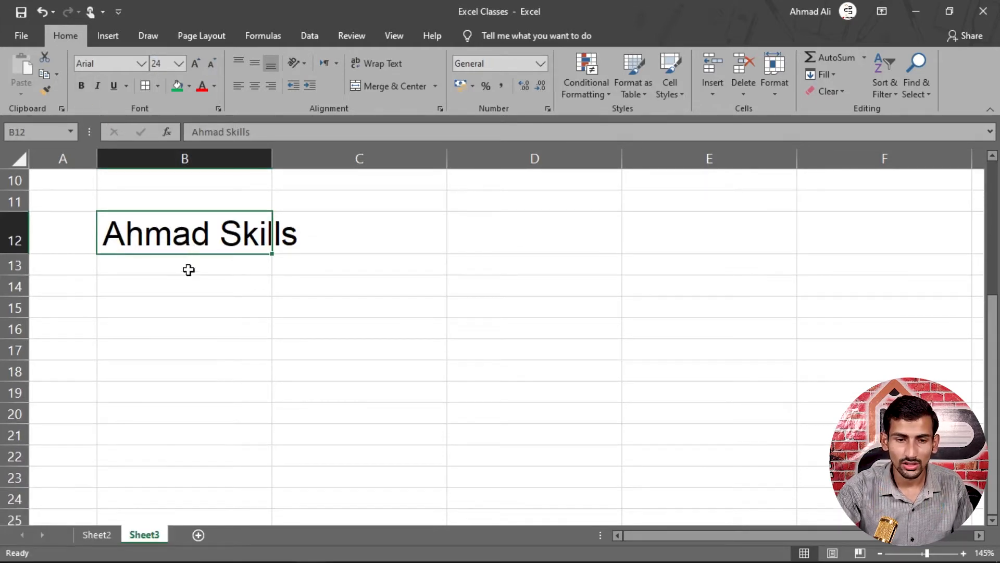
pyautogui.press('ctrl')
pyautogui.hotkey('ctrl', 'b')
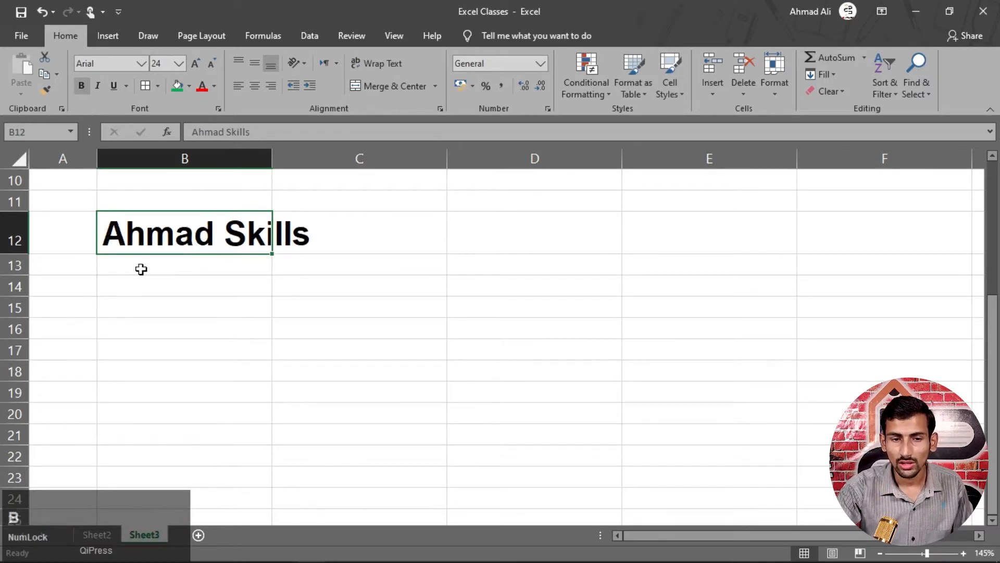
# - On Sheet2, bold the student names in C6:C15, then go back to Sheet3
pyautogui.click(97, 534)
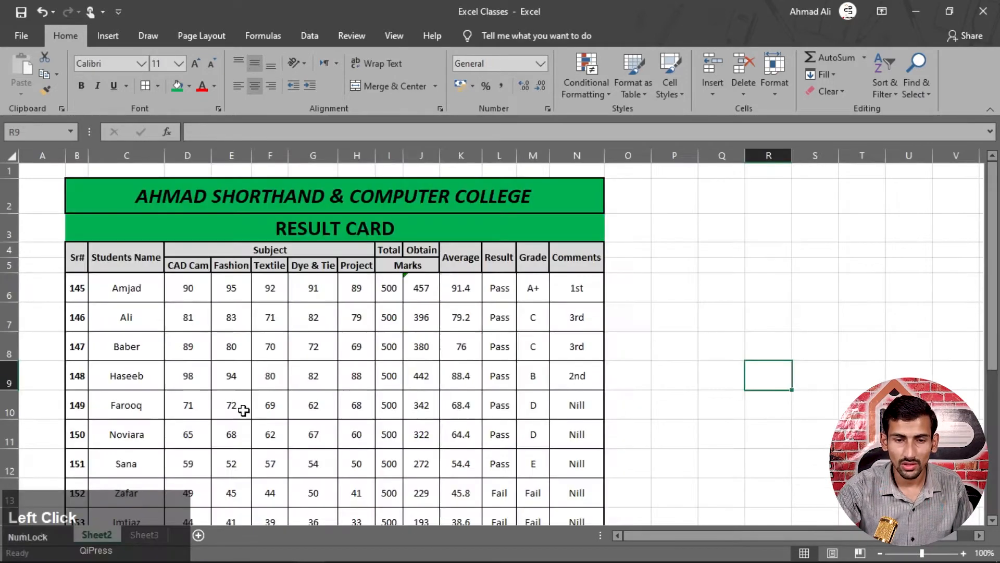
pyautogui.scroll(-1, 156, 286)
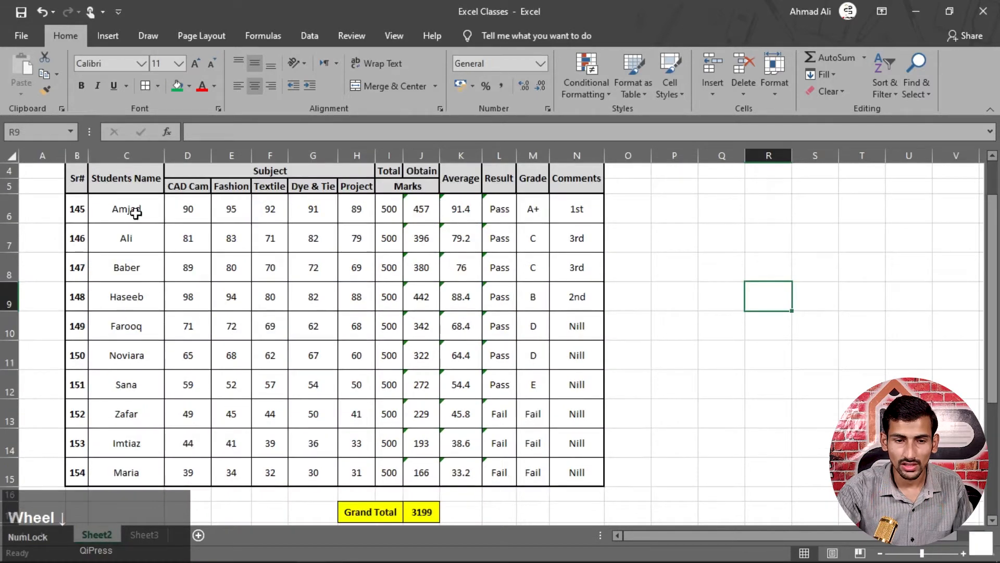
pyautogui.moveTo(135, 212); pyautogui.dragTo(151, 463)
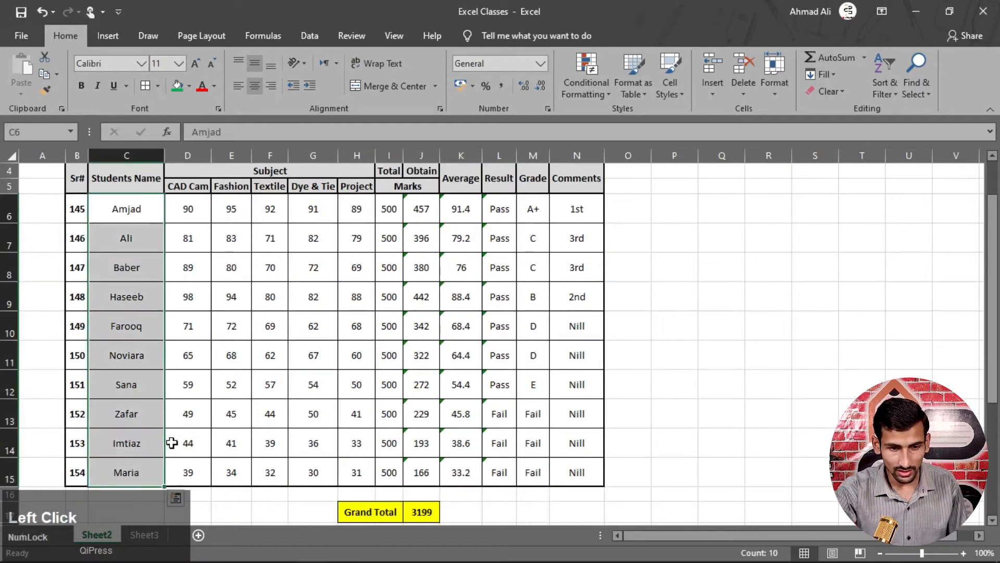
pyautogui.hotkey('ctrl', 'b')
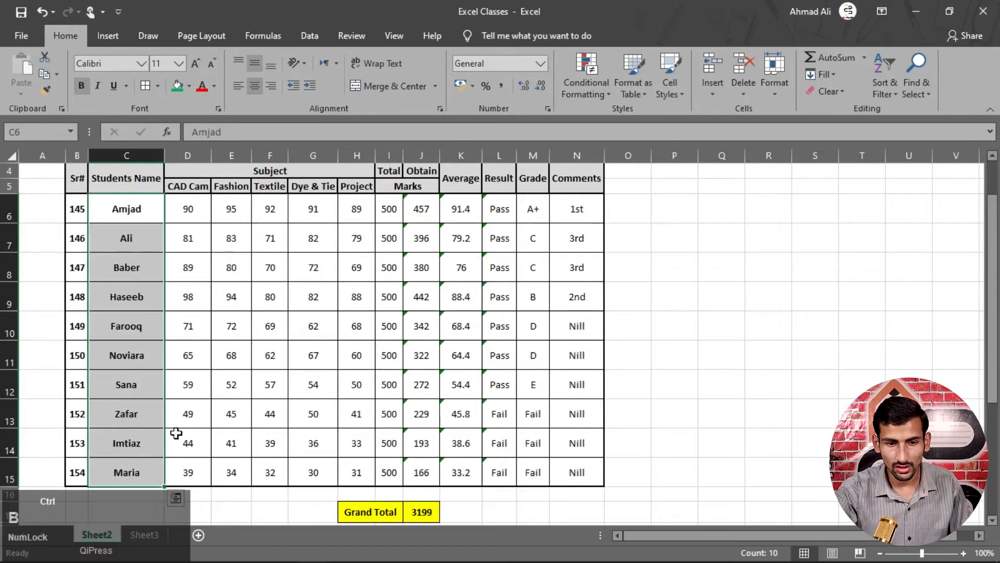
pyautogui.click(204, 393)
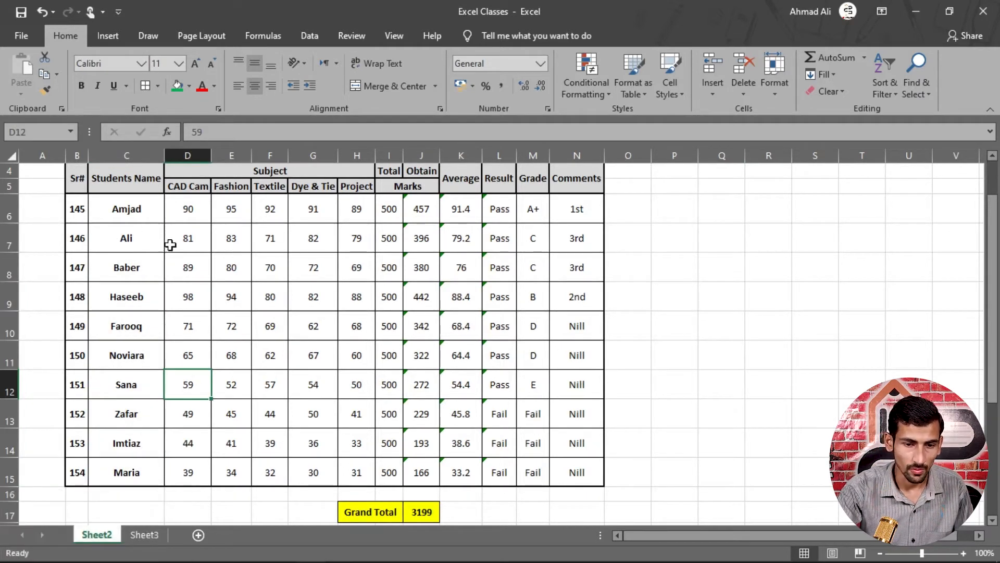
pyautogui.click(144, 533)
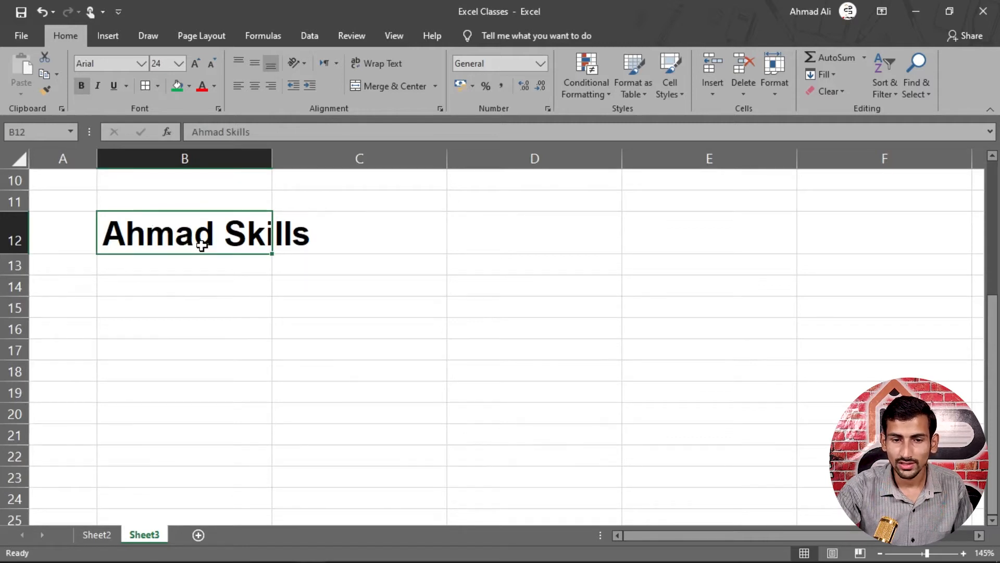
pyautogui.moveTo(197, 226); pyautogui.dragTo(538, 317)
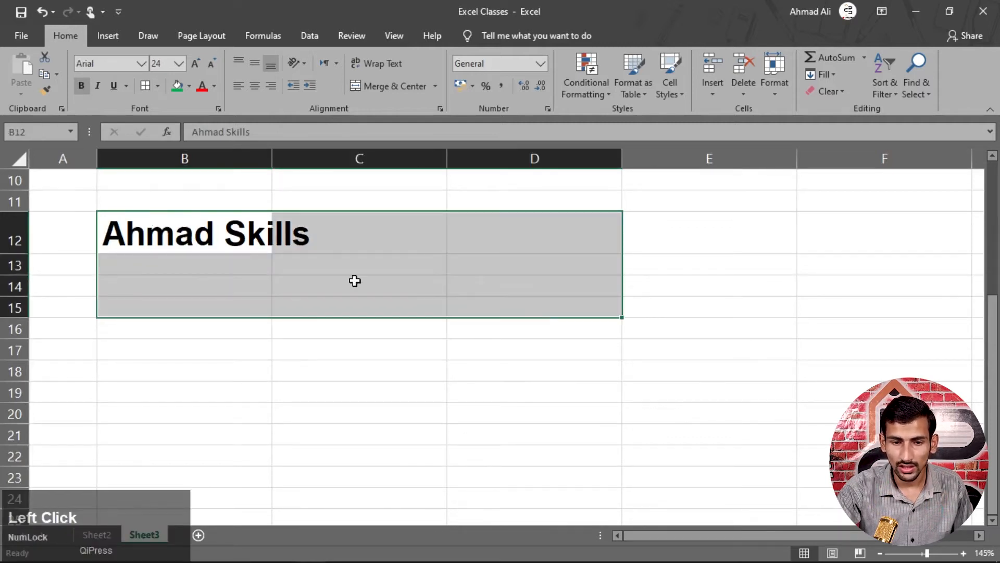
pyautogui.click(234, 265)
pyautogui.click(243, 243)
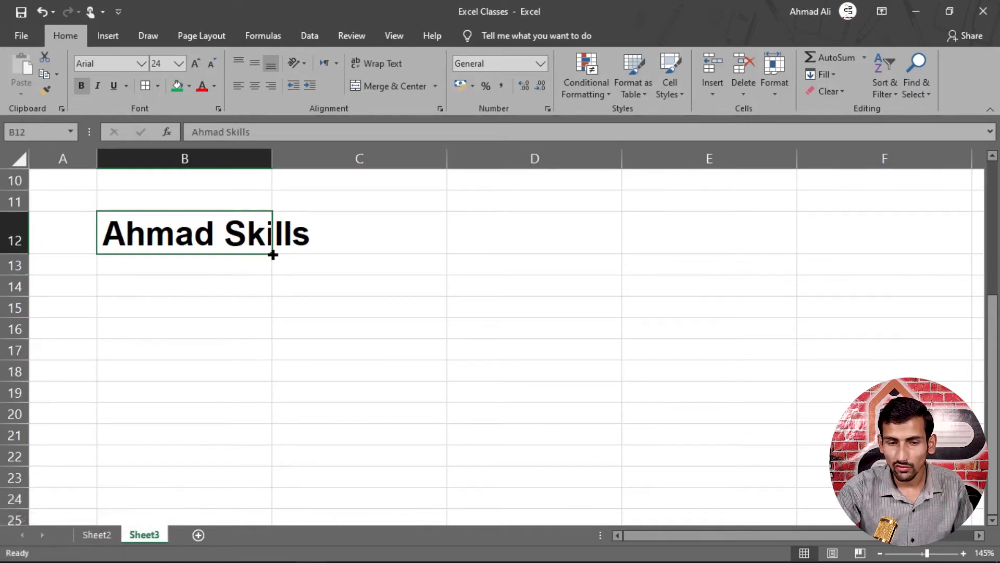
pyautogui.moveTo(273, 254); pyautogui.dragTo(268, 317)
pyautogui.hotkey('ctrl', 'z')
pyautogui.moveTo(271, 258)
pyautogui.mouseDown()
pyautogui.moveTo(672, 393)
pyautogui.moveTo(306, 288)
pyautogui.moveTo(279, 248)
pyautogui.mouseUp()
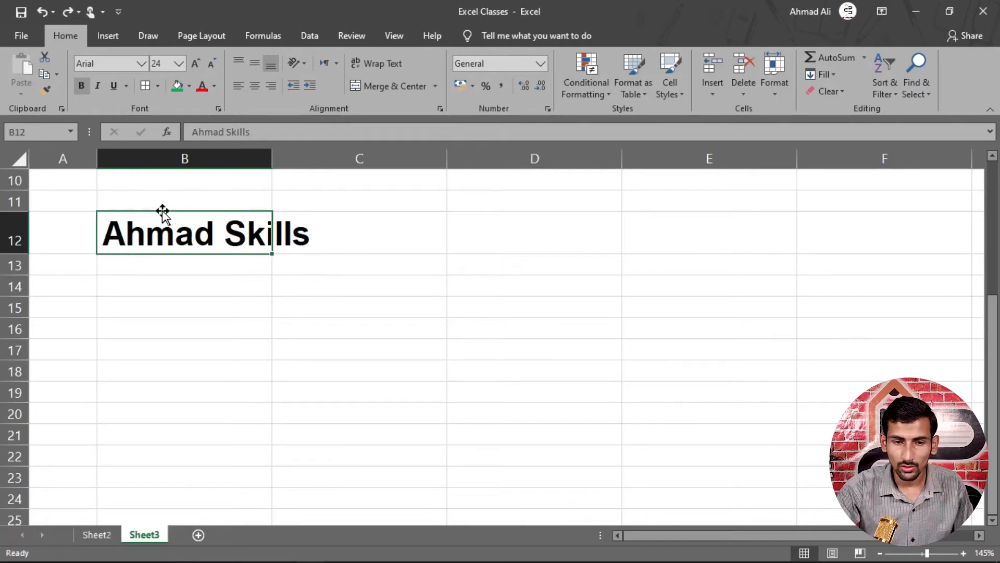
pyautogui.moveTo(162, 211); pyautogui.dragTo(502, 249)
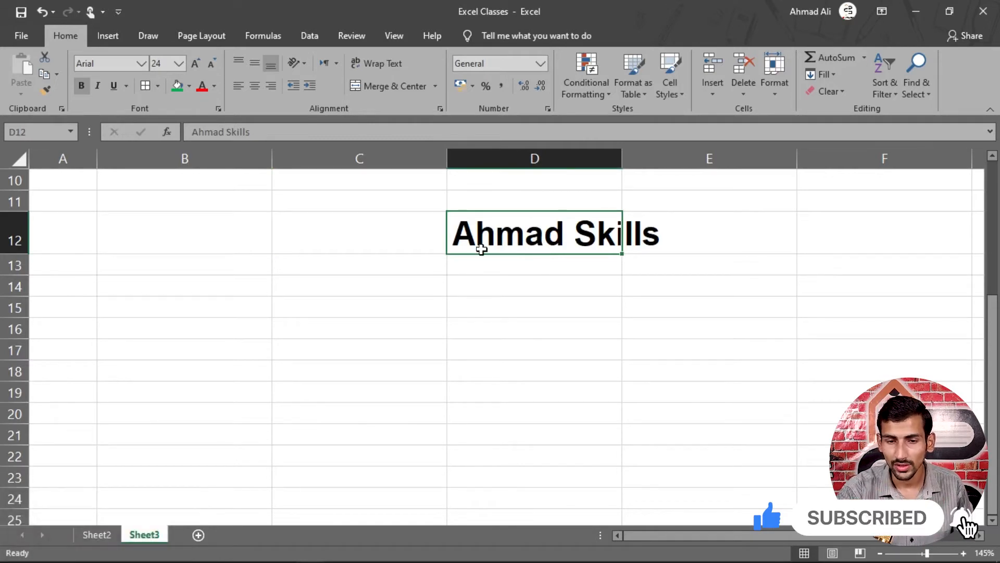
pyautogui.moveTo(451, 224); pyautogui.dragTo(573, 307)
pyautogui.hotkey('ctrl', 'z')
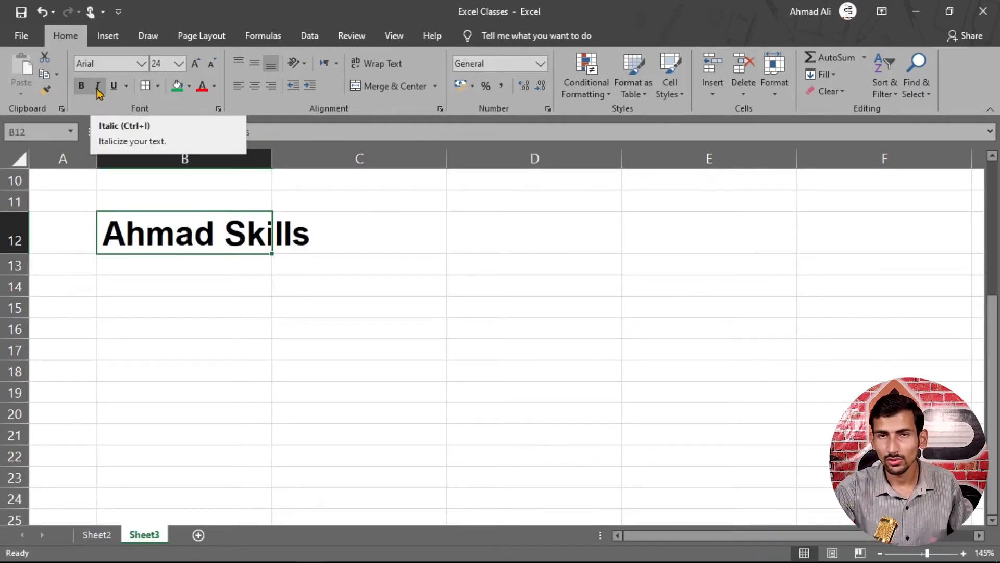
# - Italicize B12's Ahmad Skills with Ctrl+I and dismiss the context menu
pyautogui.keyDown('ctrl'); pyautogui.click(237, 248); pyautogui.keyUp('ctrl')
pyautogui.hotkey('ctrl', 'i')
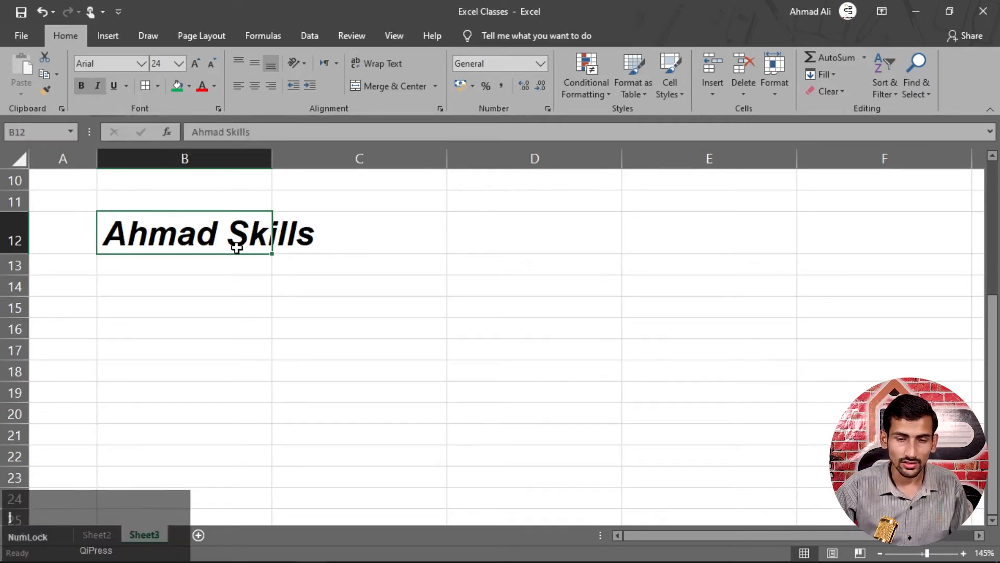
pyautogui.rightClick(237, 249)
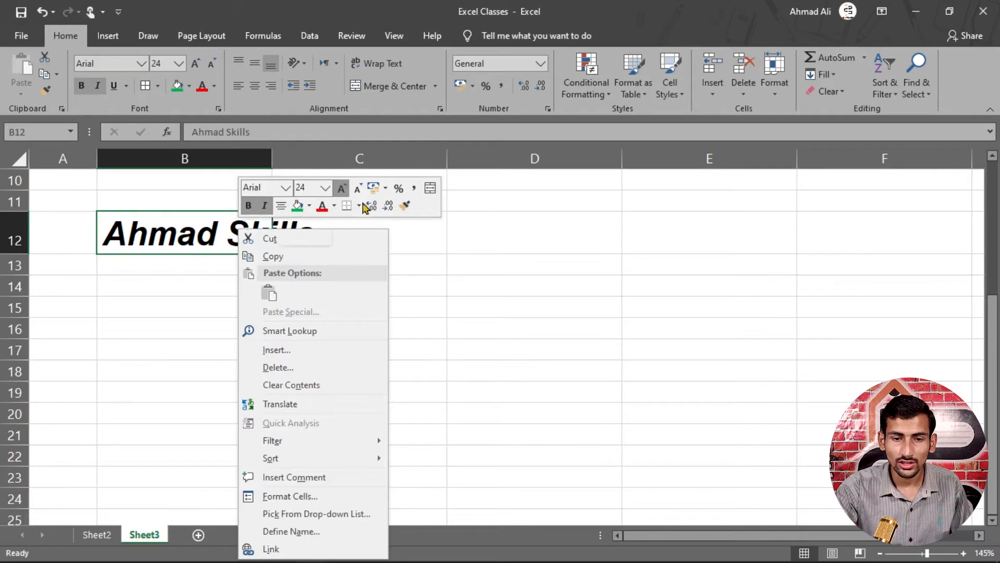
pyautogui.click(172, 244)
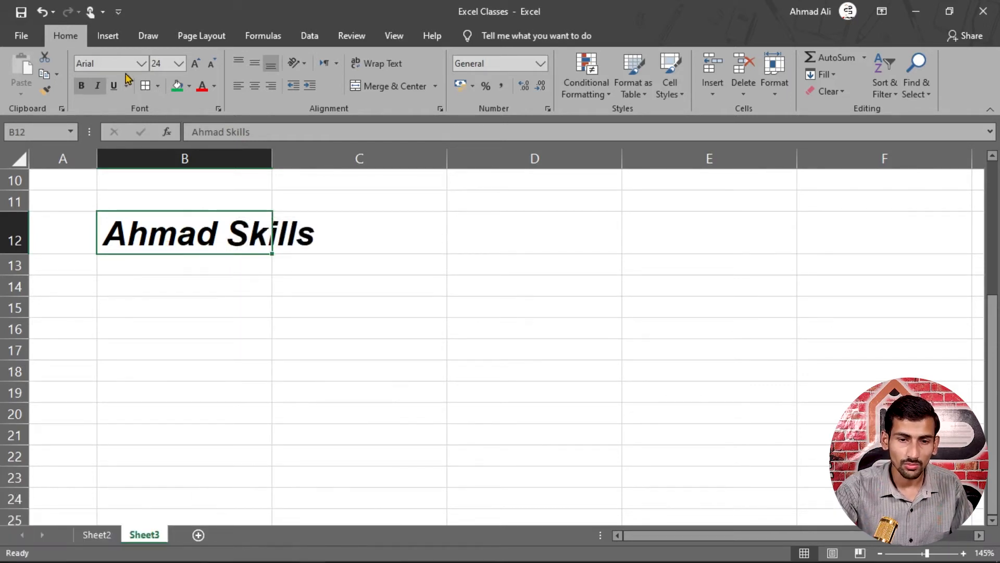
# - Apply the Algerian font to B12 from the right-click mini toolbar
pyautogui.rightClick(201, 242)
pyautogui.click(254, 195)
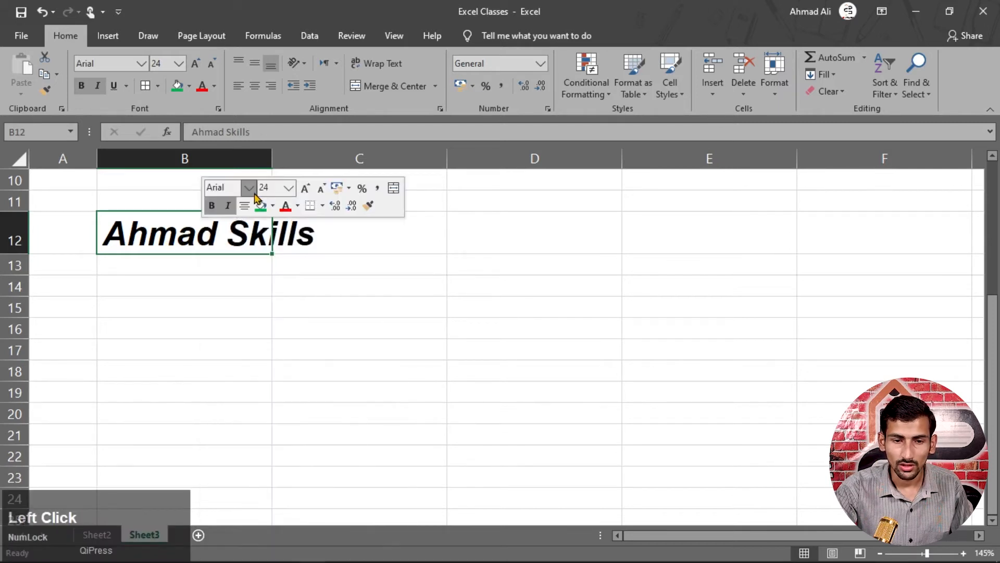
pyautogui.click(259, 306)
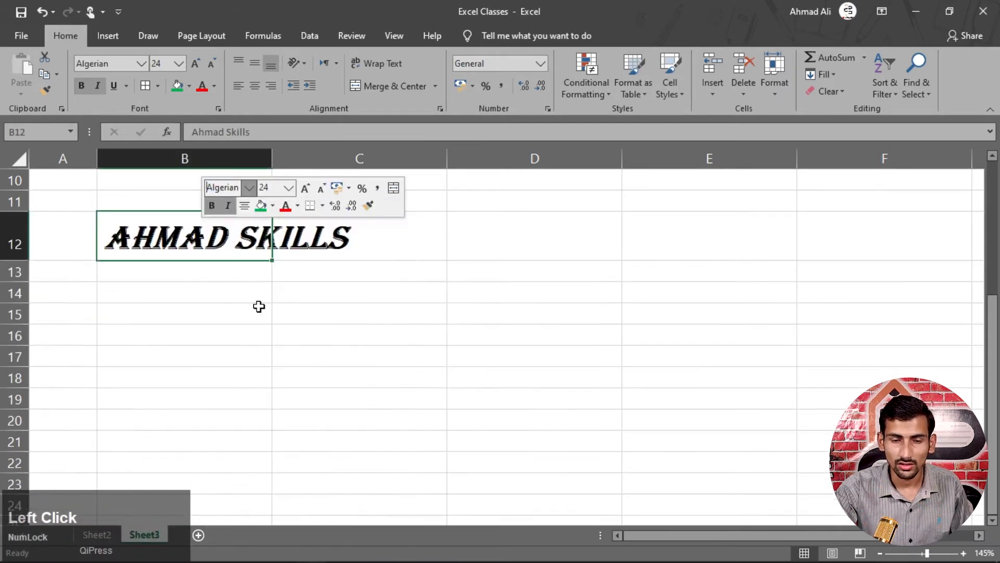
pyautogui.click(205, 247)
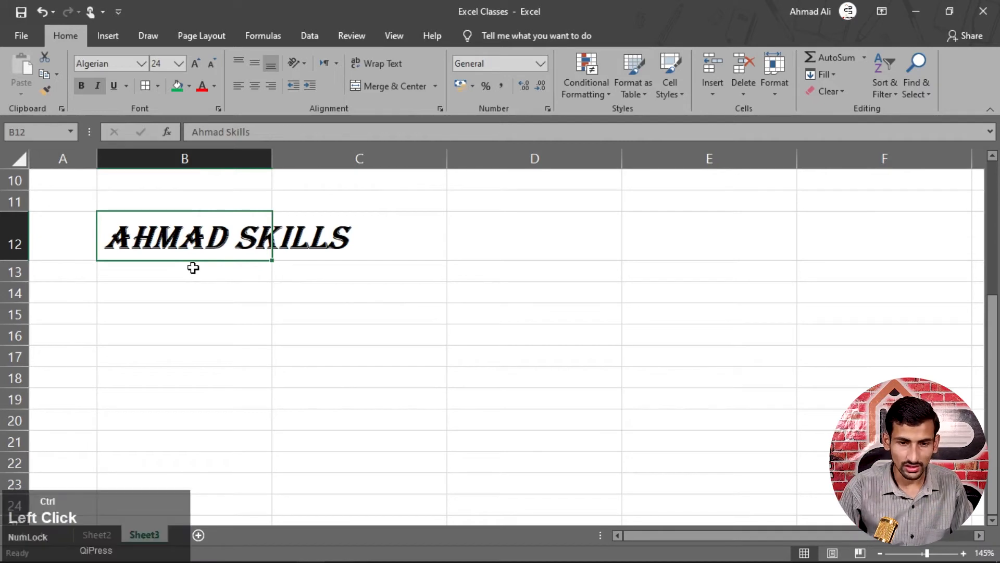
# - Underline AHMAD SKILLS in B12, try Double Underline, then settle back on single Underline
pyautogui.hotkey('ctrl', 'u')
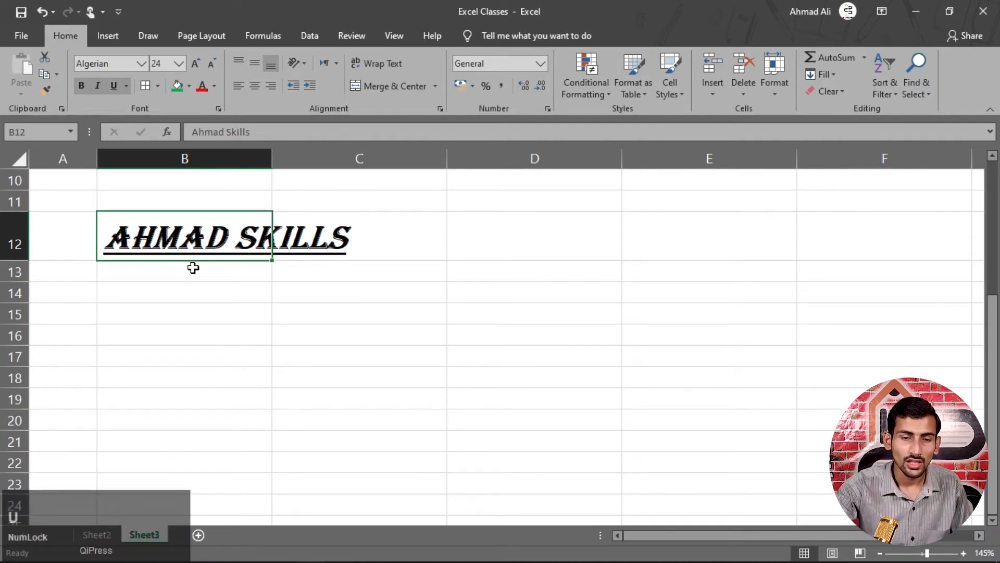
pyautogui.press('ctrl')
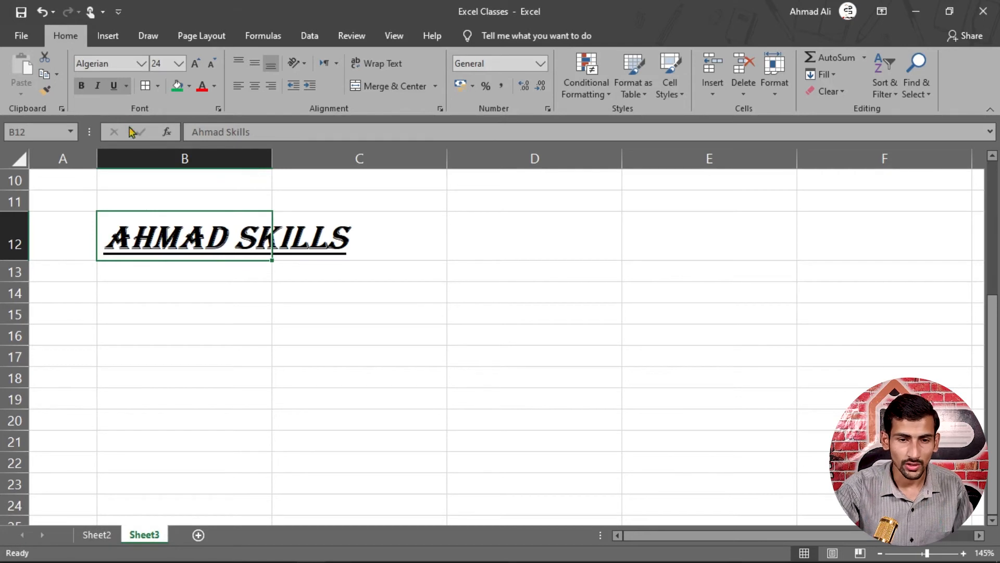
pyautogui.click(126, 86)
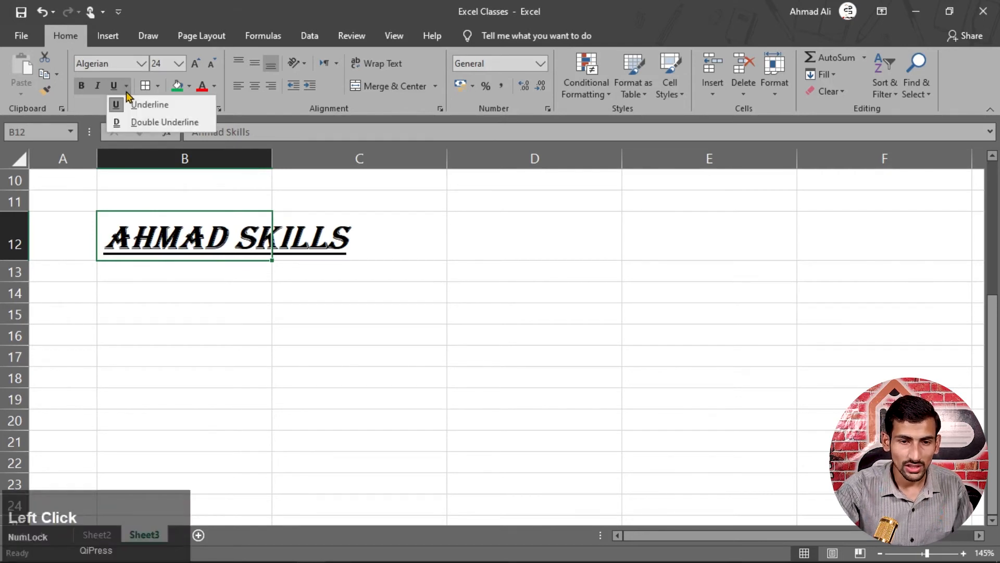
pyautogui.click(151, 125)
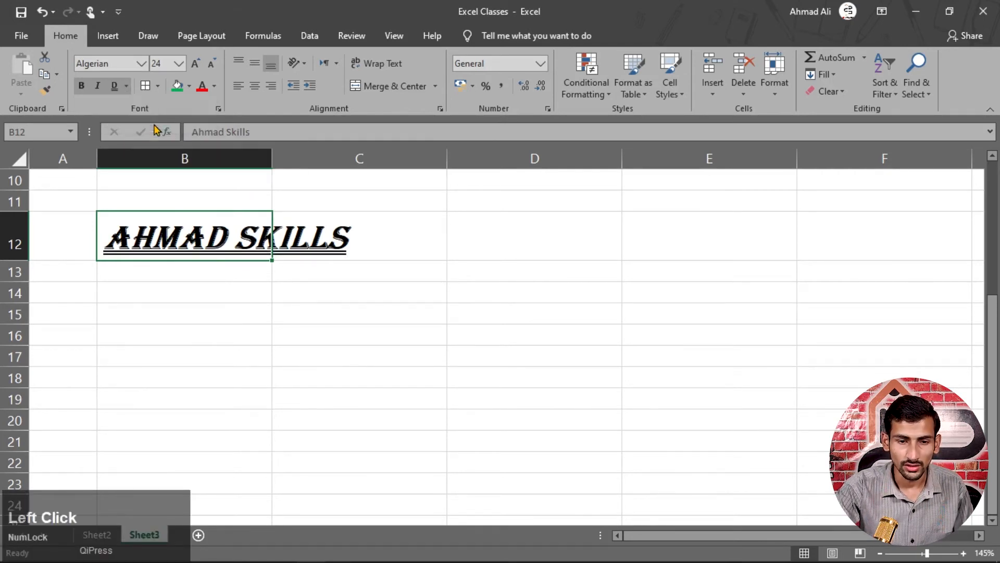
pyautogui.click(126, 86)
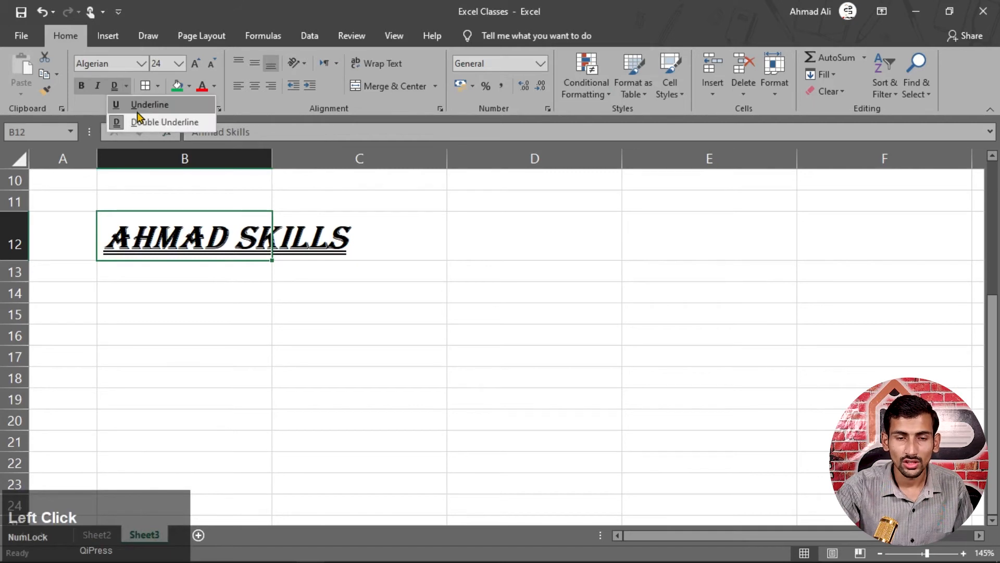
pyautogui.click(138, 106)
pyautogui.click(126, 86)
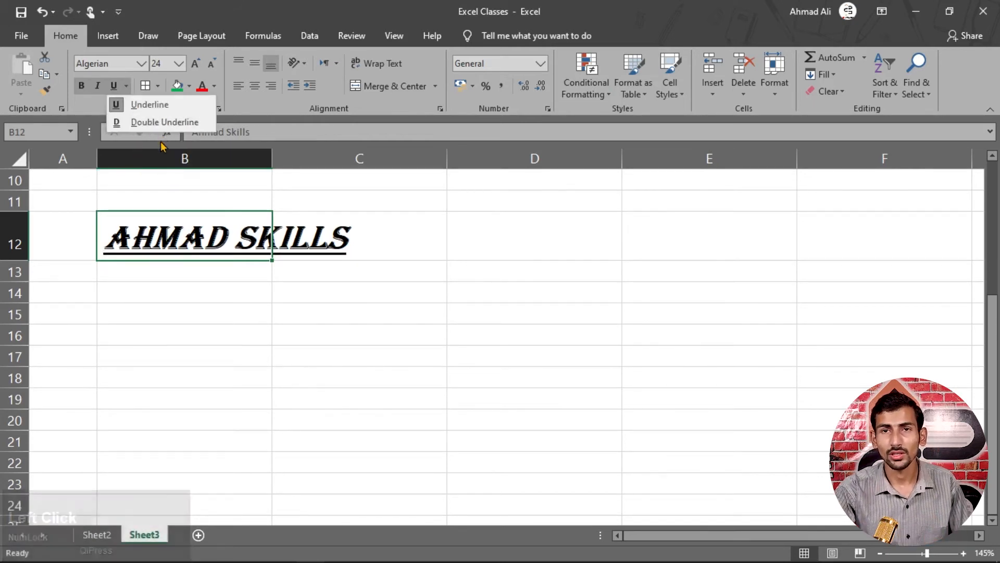
pyautogui.click(200, 254)
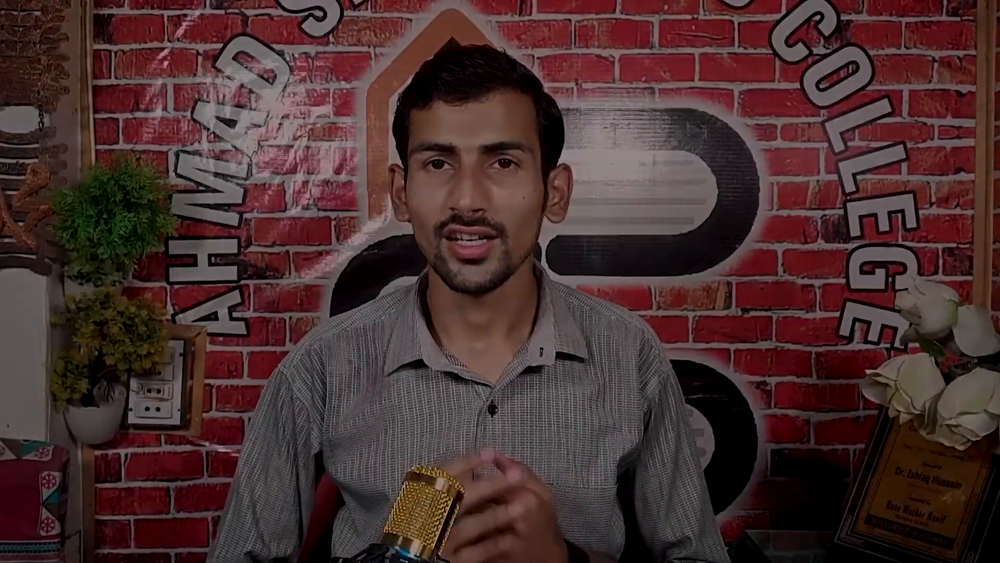